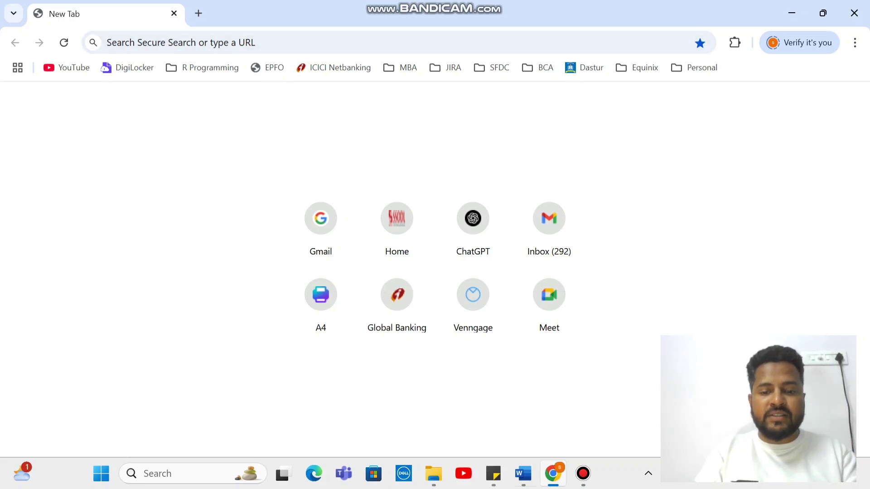
Bring up the Assignment 5 (Angry IP) Word document from the taskbar
mouse_move(523, 473)
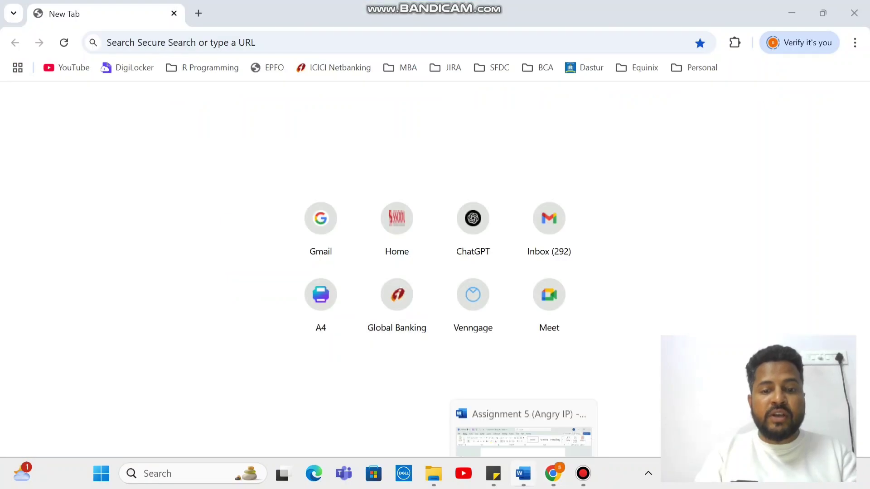
click(523, 473)
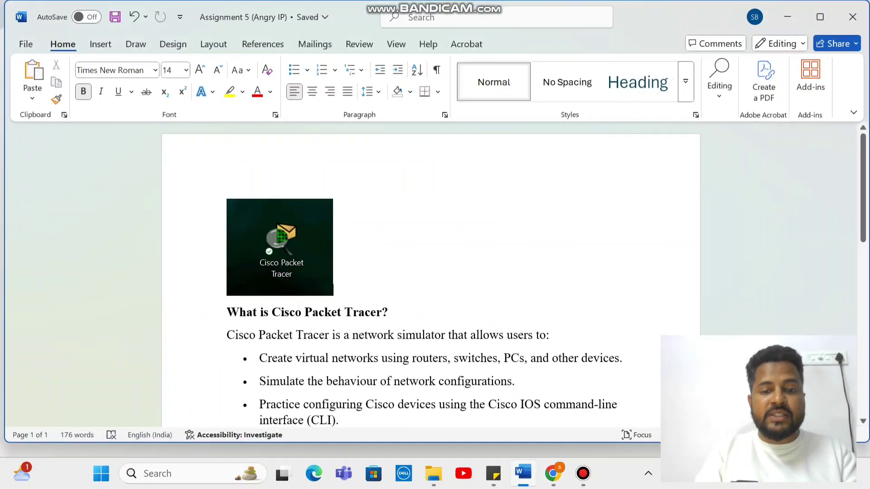
scroll(430, 272, down, 3)
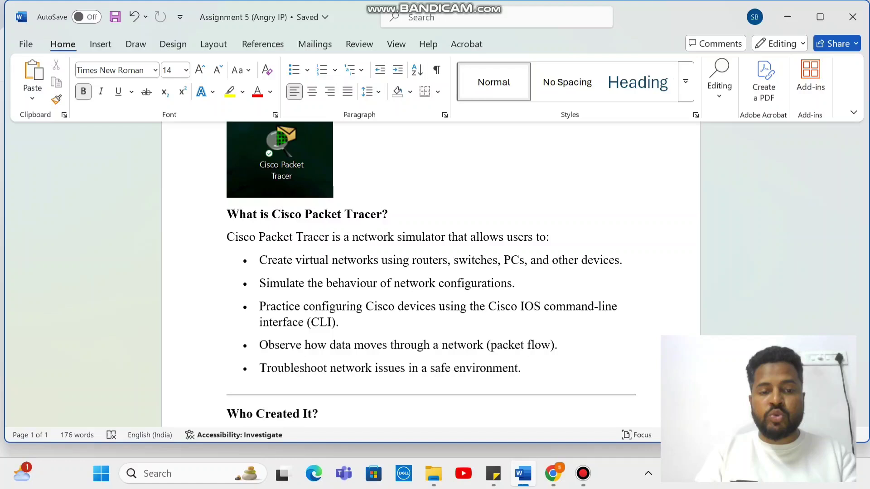
Read down to the 'Purpose of Cisco Packet Tracer' section, briefly showing Task View
scroll(430, 272, down, 1)
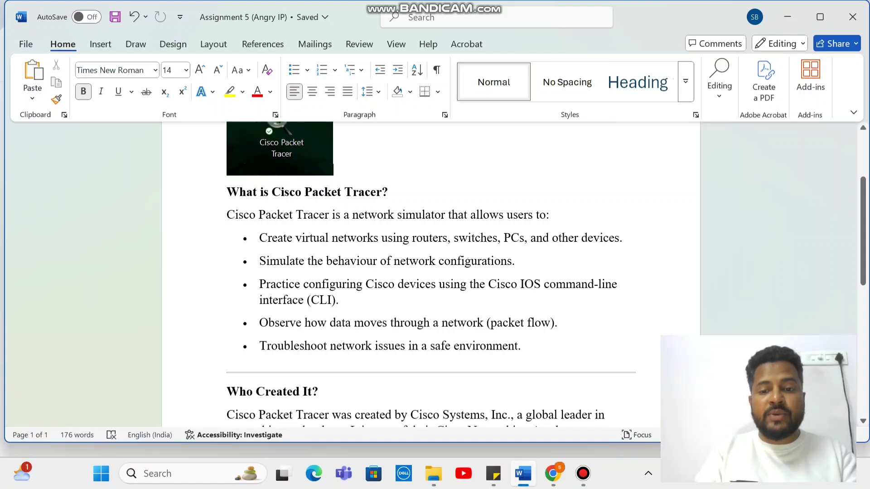
scroll(430, 272, down, 1)
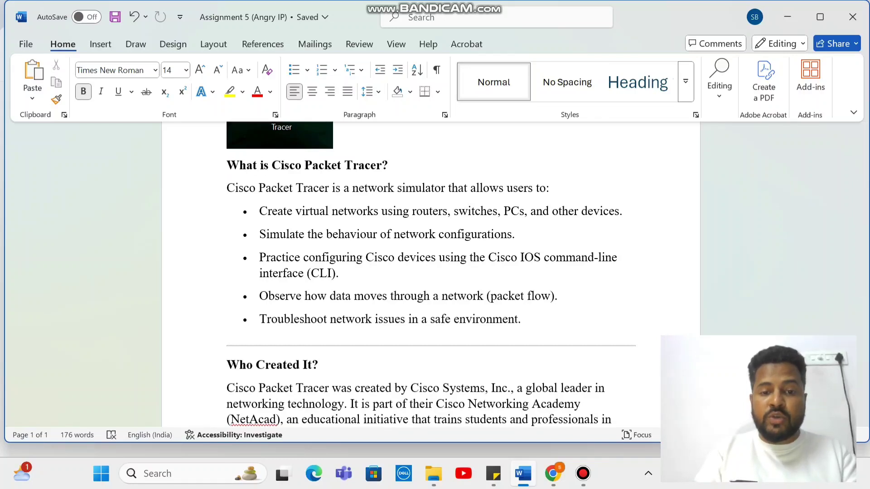
scroll(430, 271, down, 5)
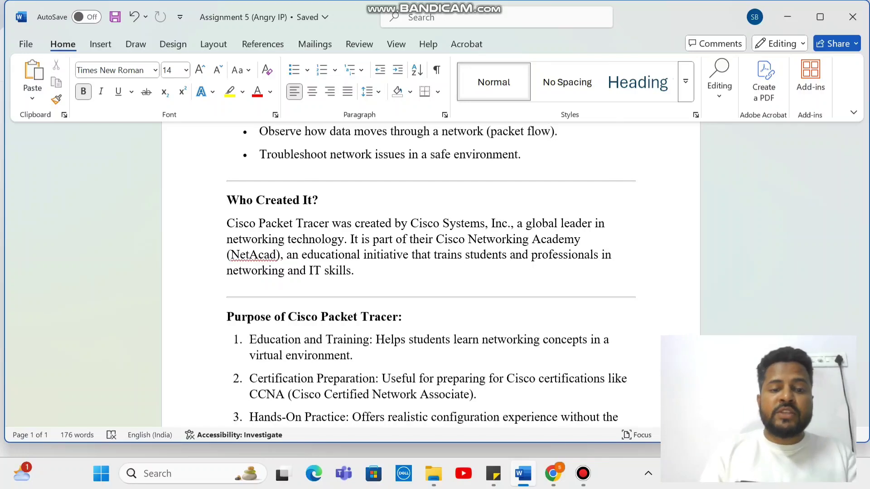
scroll(430, 272, down, 2)
key(super+Tab)
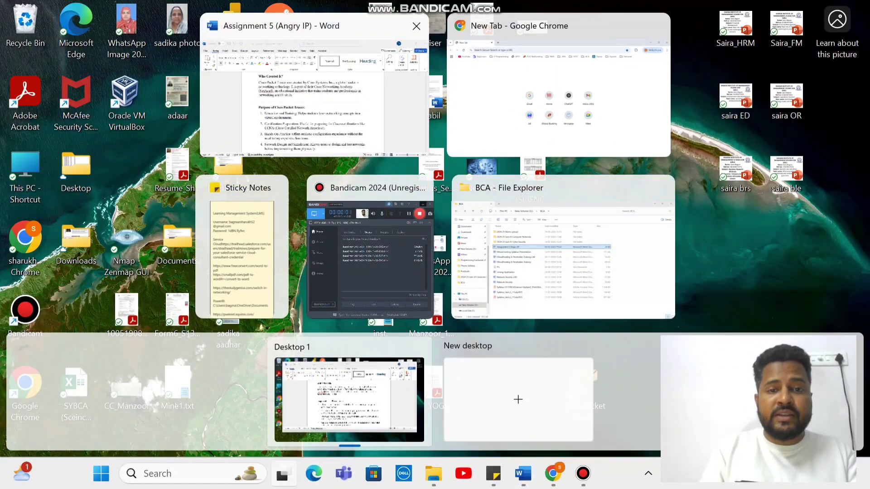
key(Return)
scroll(430, 272, down, 3)
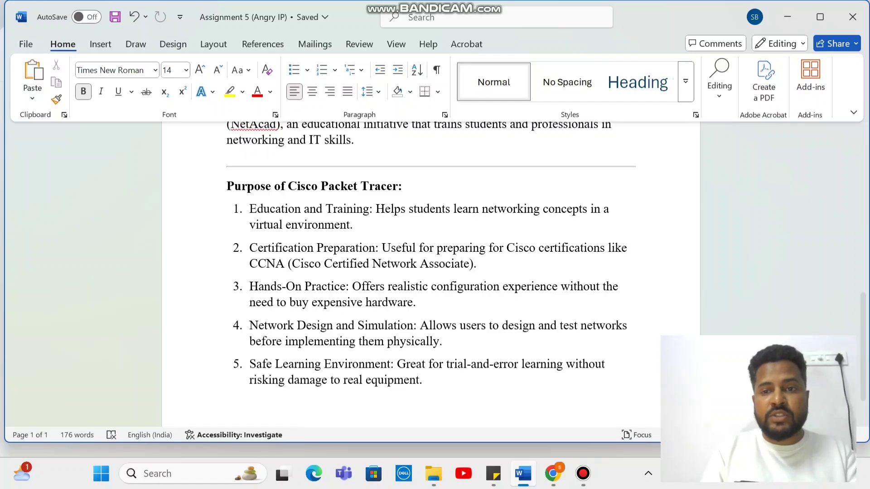
Minimize Word and search Chrome for 'cisco packet tracer', scrolling to the netacad.com result
click(787, 17)
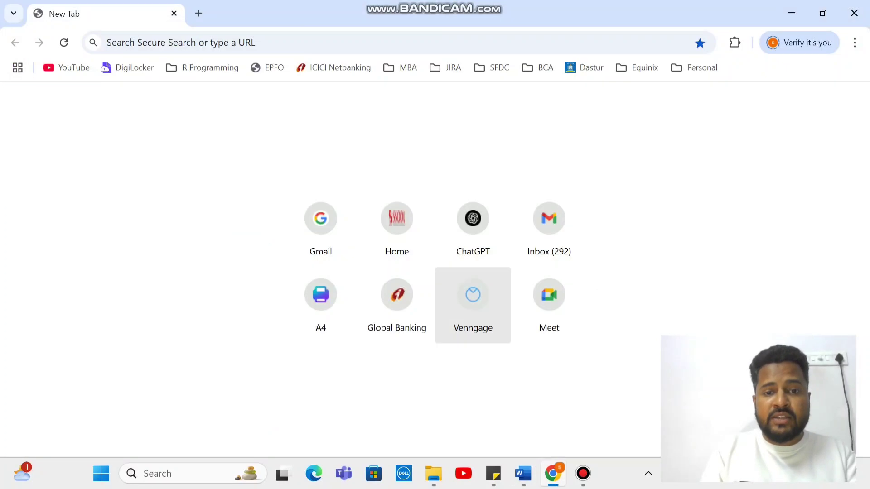
click(107, 42)
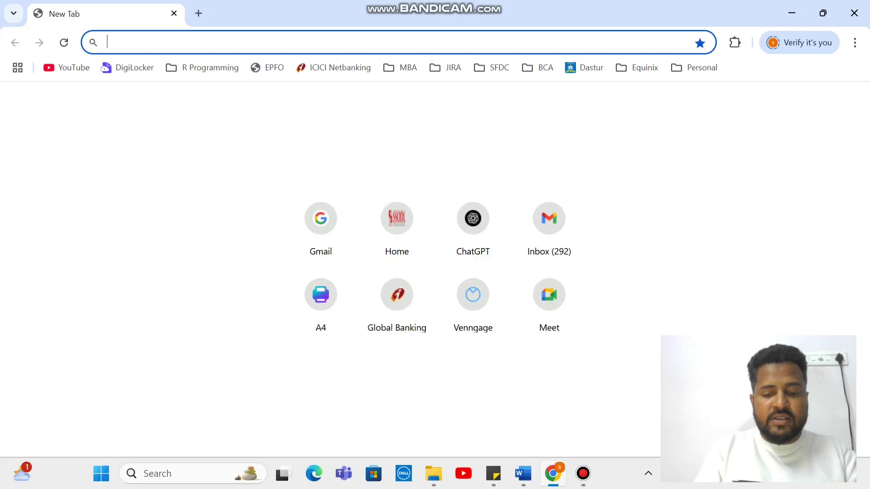
text(cisco pa)
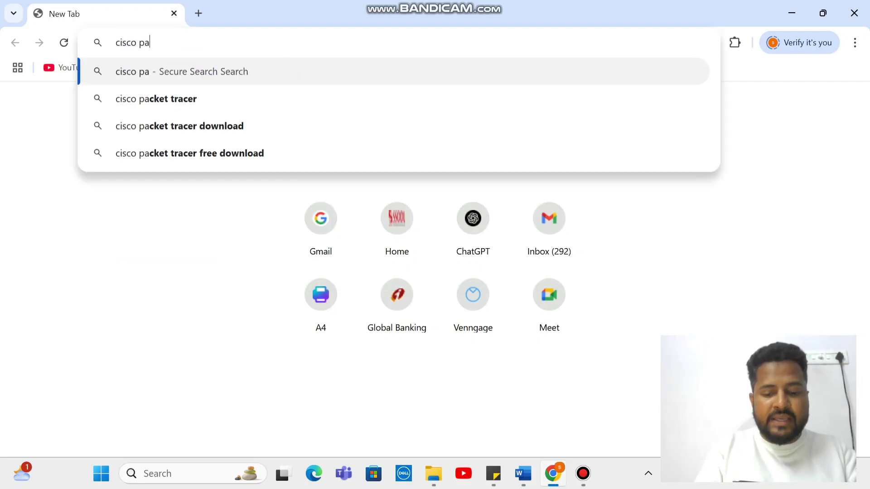
text(cket tracer)
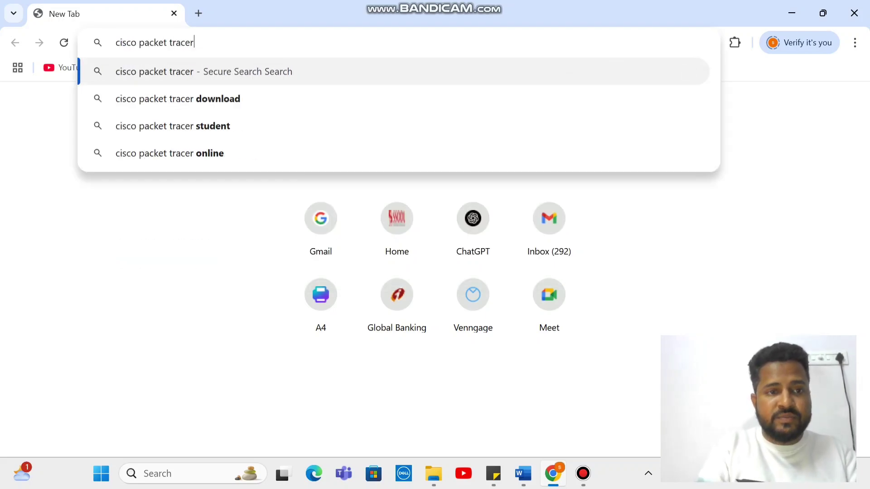
key(Return)
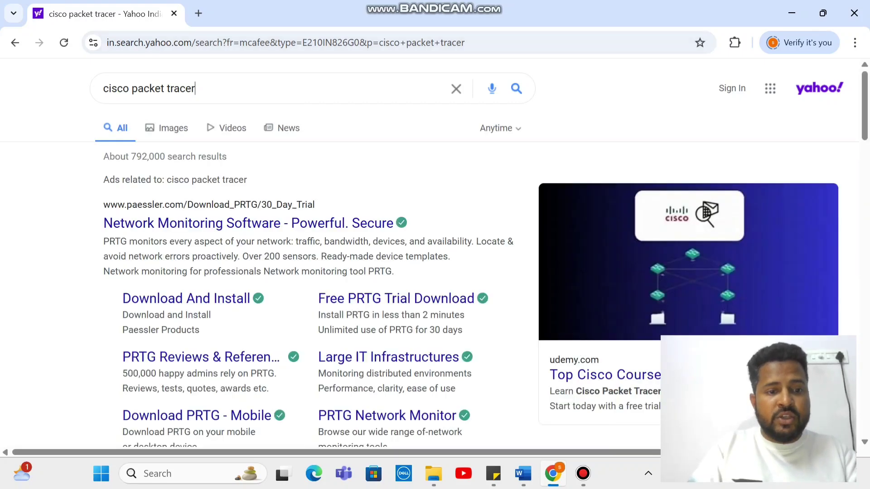
scroll(317, 254, down, 5)
scroll(263, 206, down, 3)
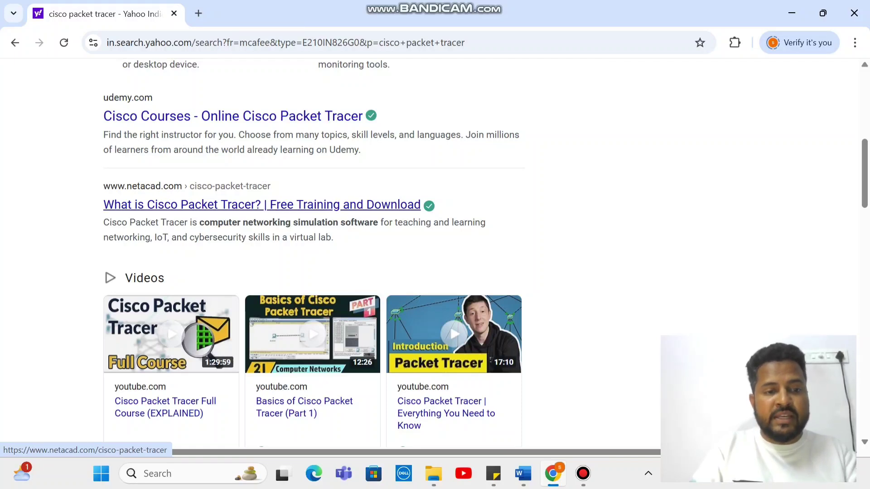
Open the netacad result and look over the Sign Up account creation form
click(262, 204)
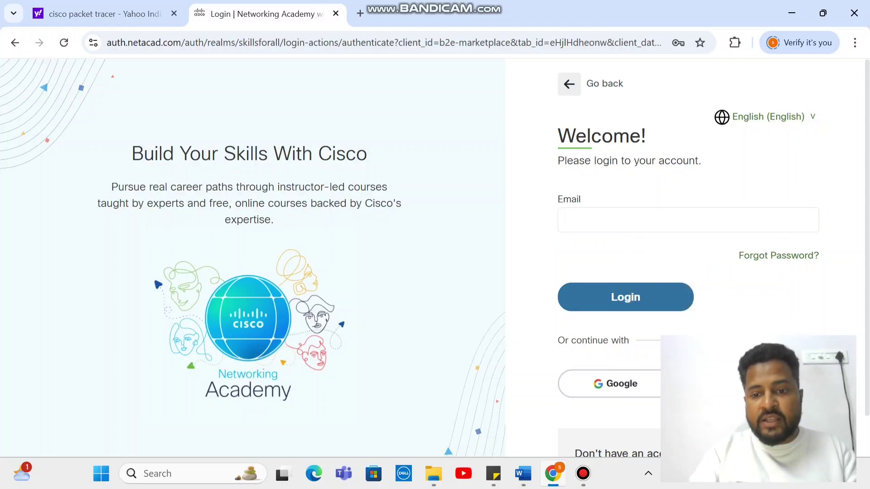
scroll(435, 259, down, 1)
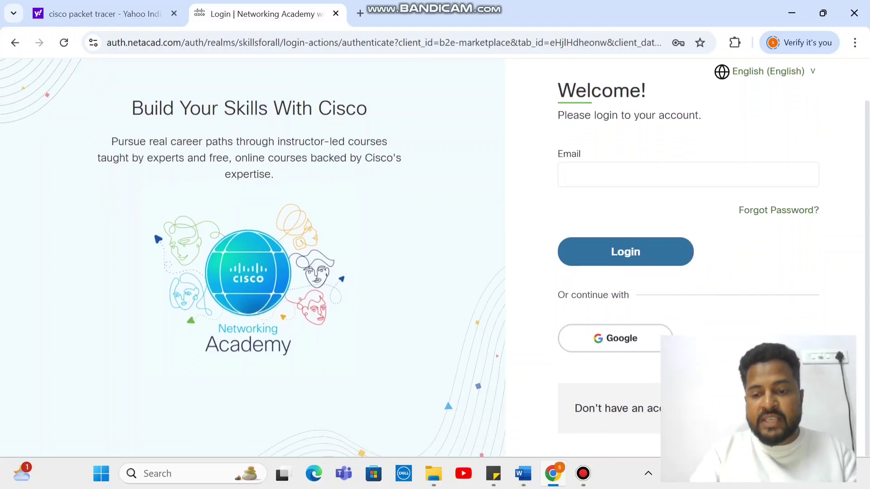
click(706, 408)
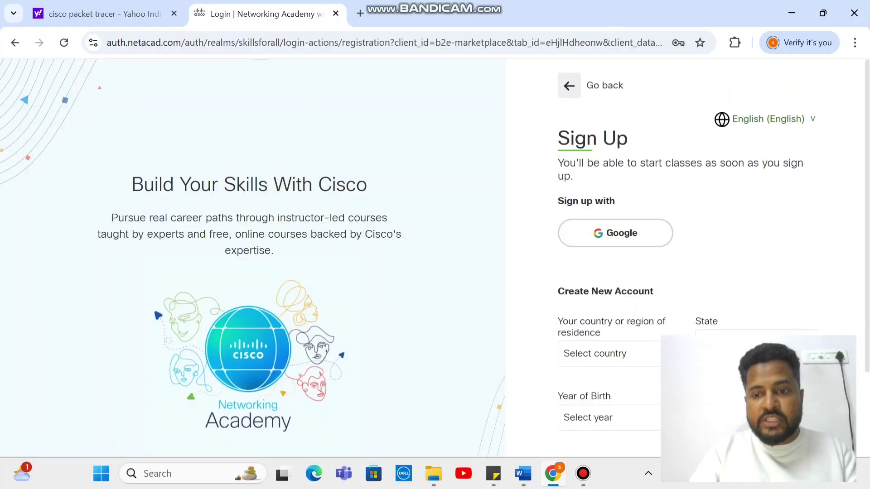
scroll(589, 317, down, 2)
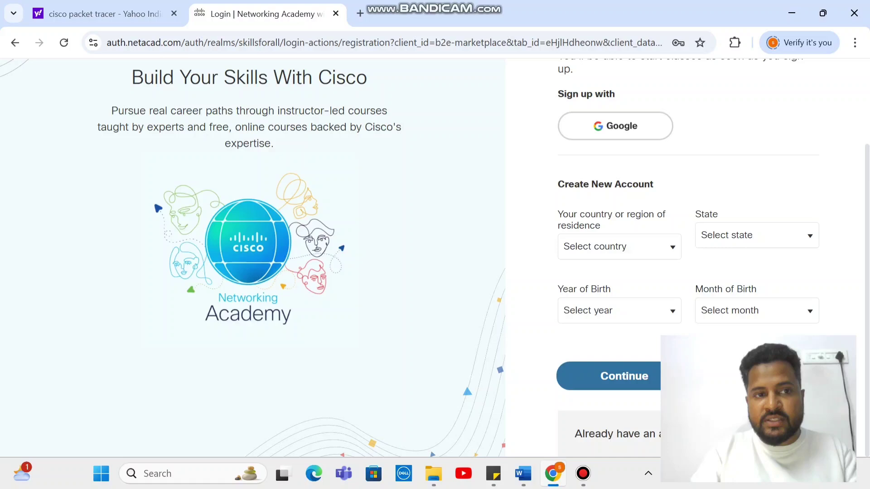
scroll(421, 270, up, 2)
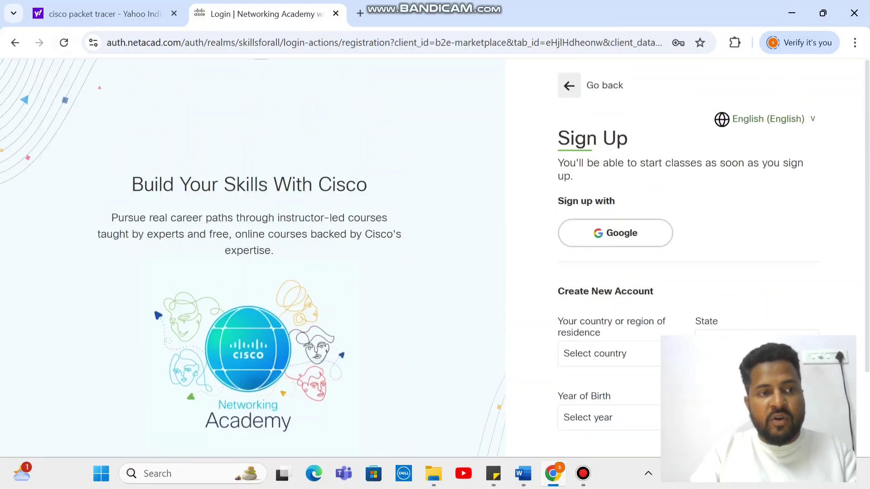
Sign in with the account e-mail and password, and save the password in Chrome
click(15, 42)
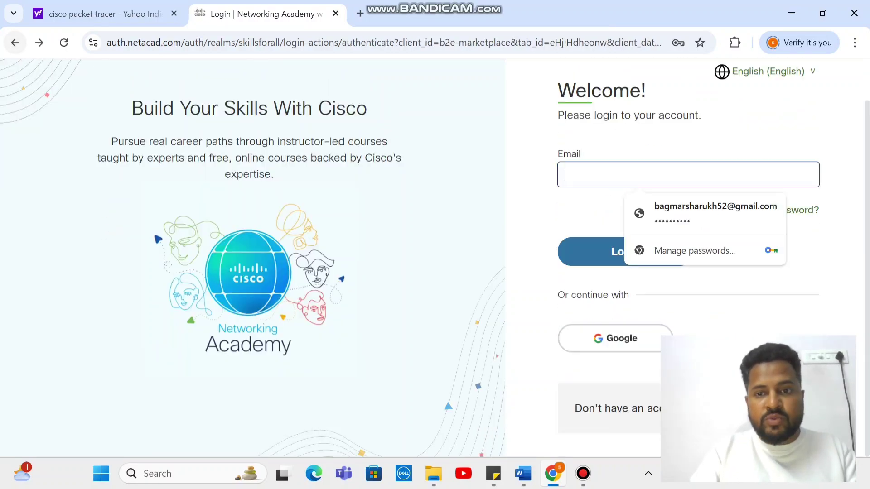
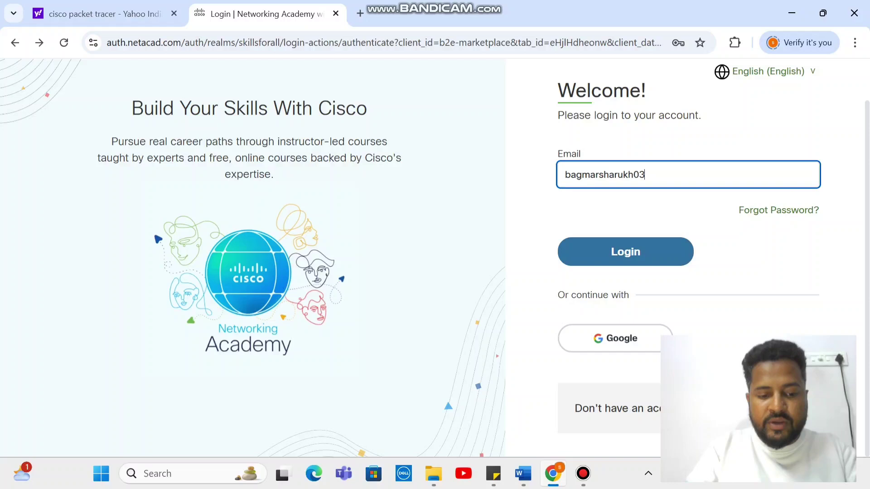
key(Return)
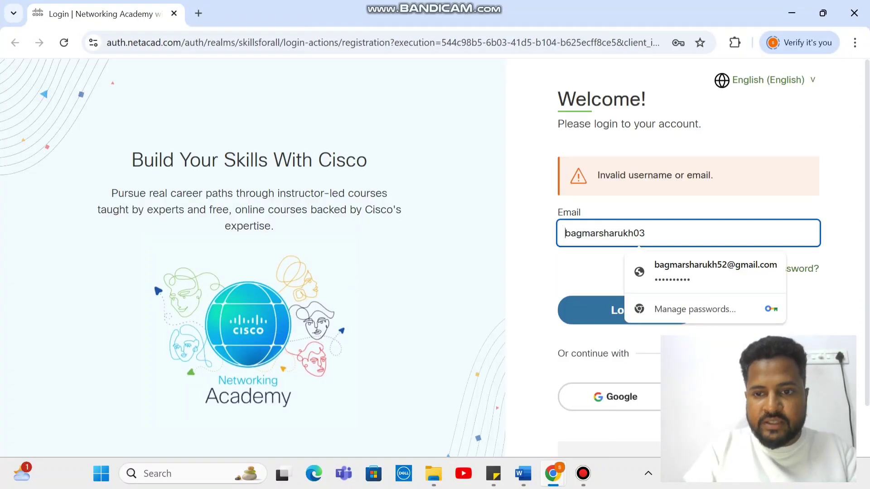
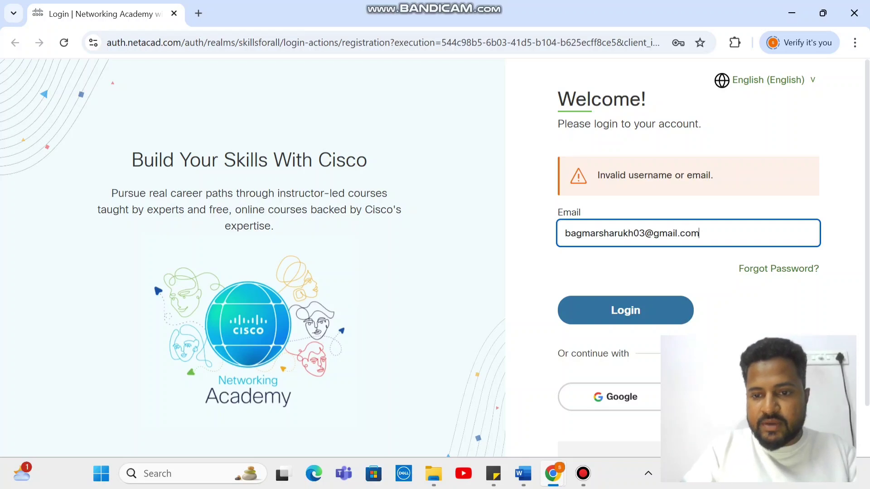
key(Return)
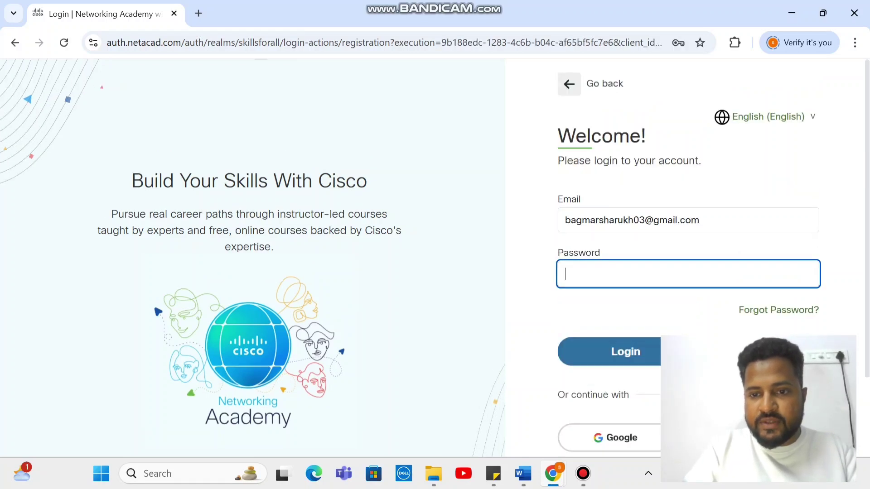
text(****)
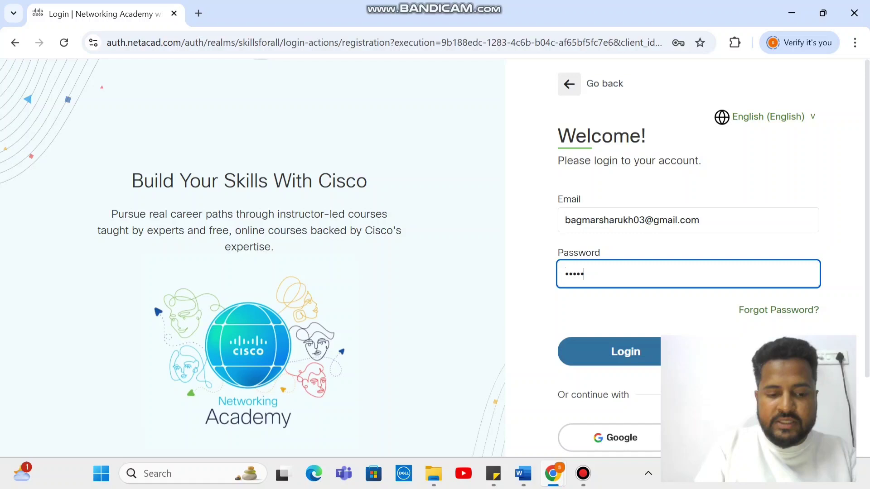
text(*****)
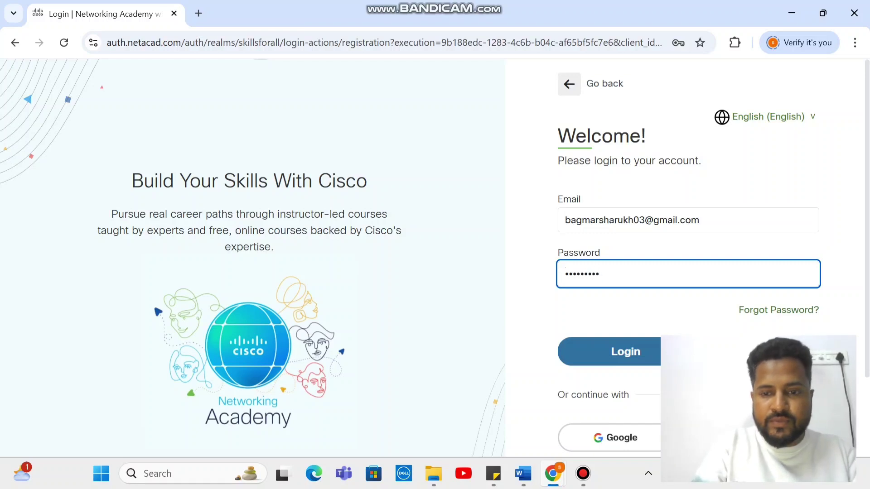
text(*)
key(Return)
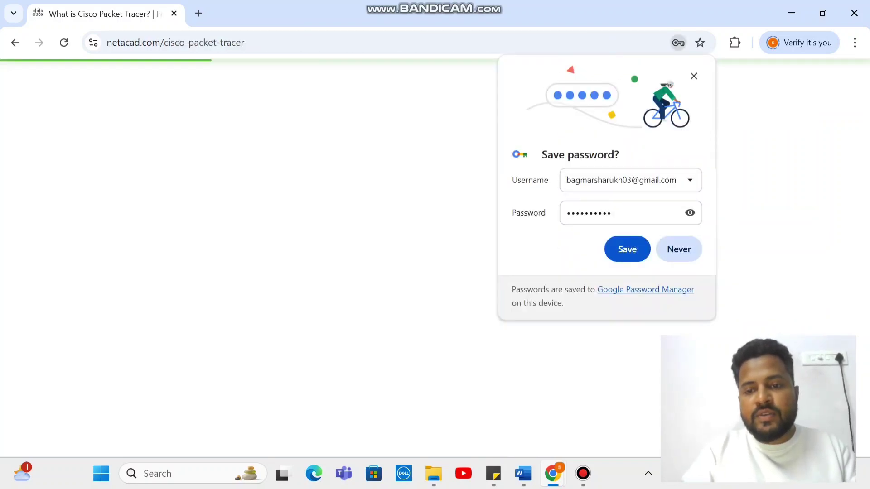
click(627, 249)
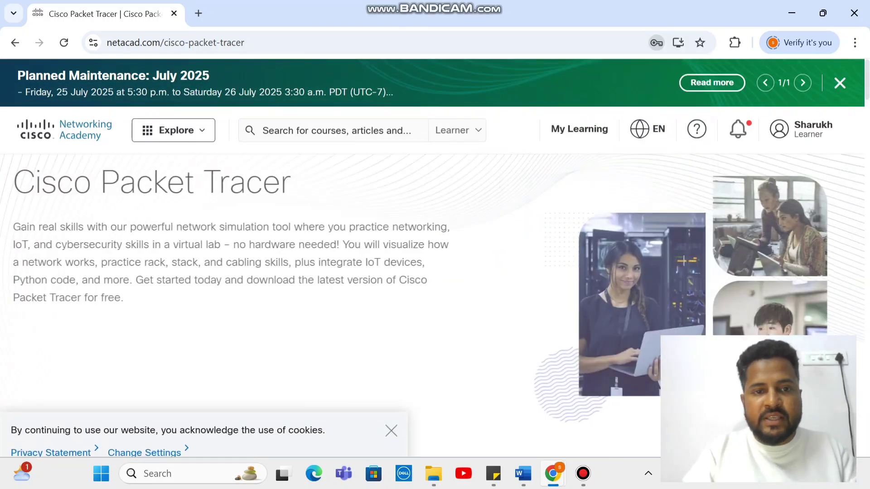
Search the catalog for 'cisco packet tracer' and open the Cisco Packet Tracer Learning Collection suggestion
click(336, 130)
text(cisc)
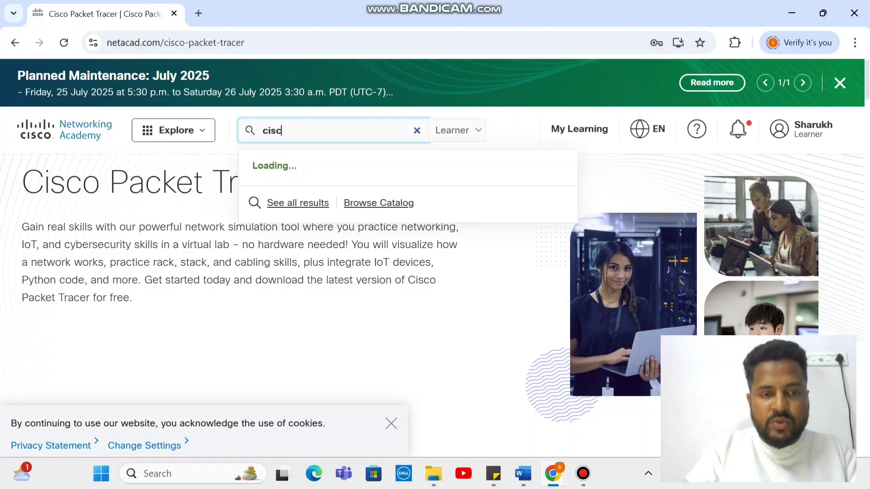
text(o packet )
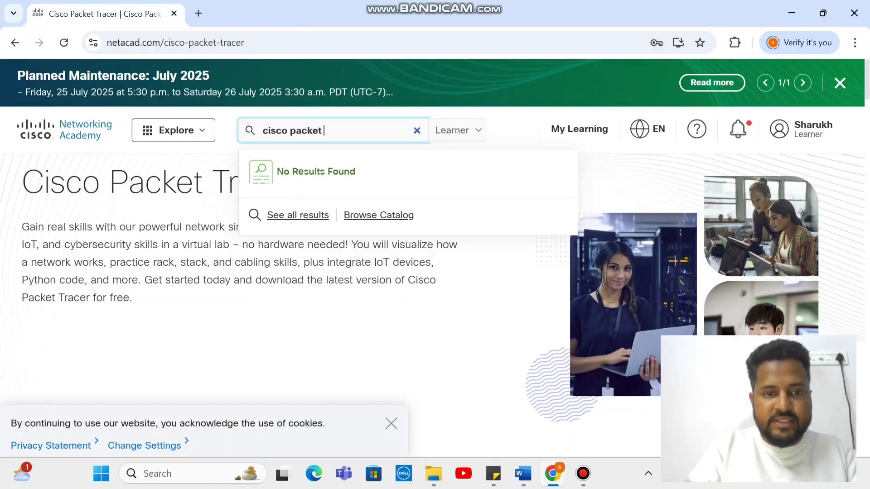
text(tracer)
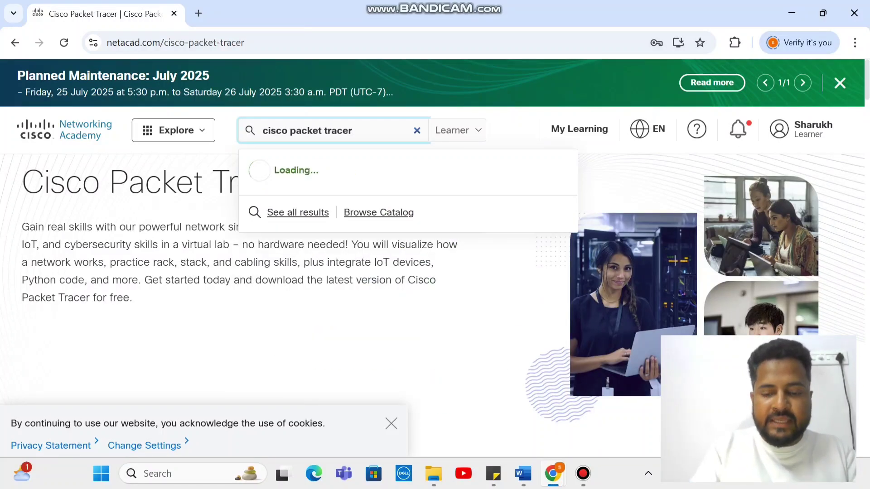
key(Return)
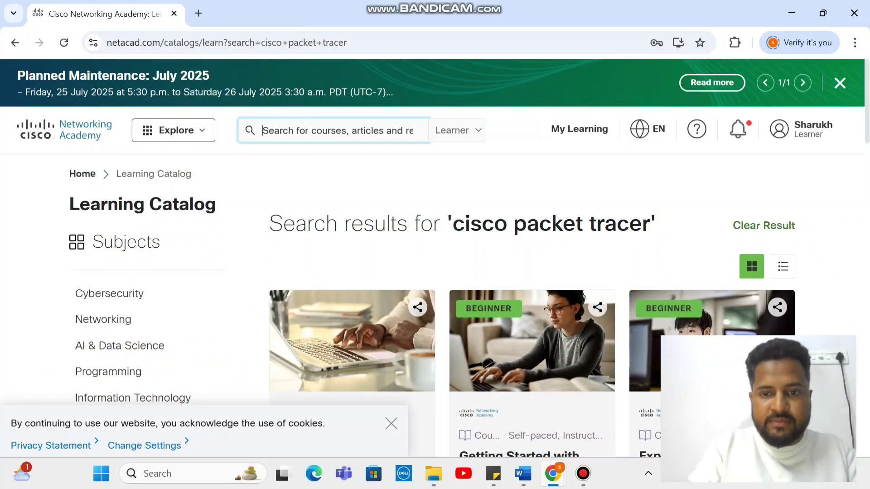
text(cisco )
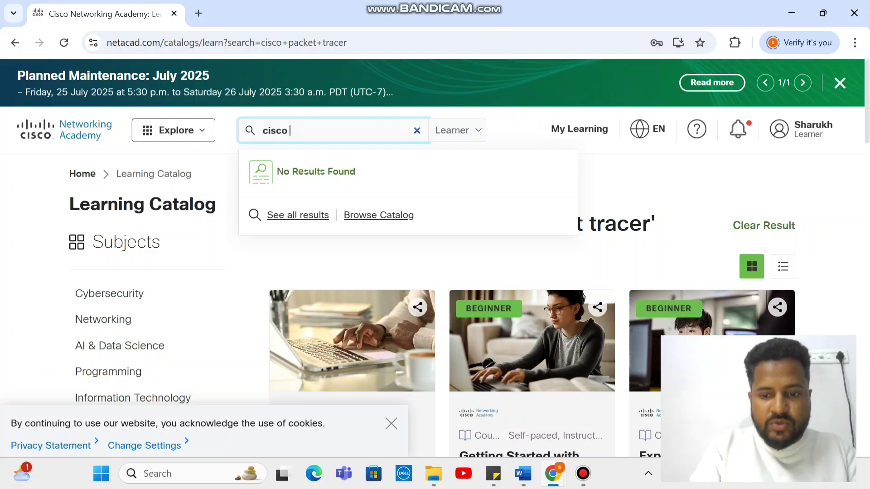
text(packe)
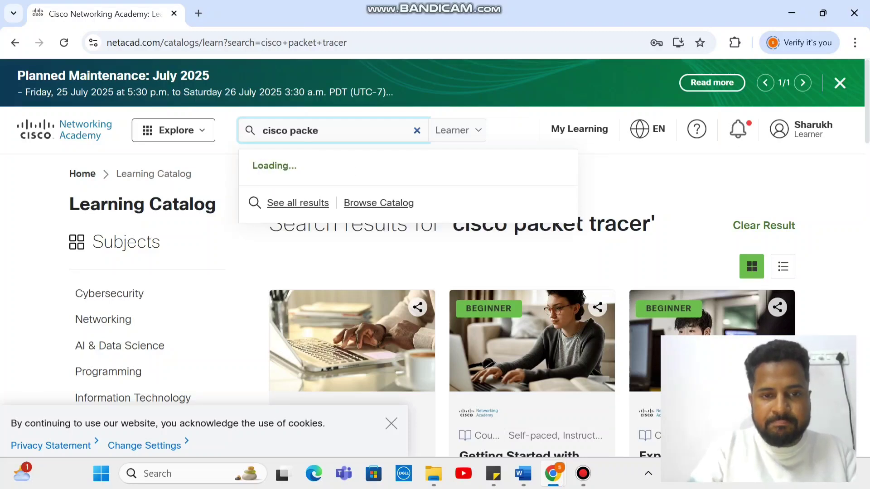
text(t)
key(Down)
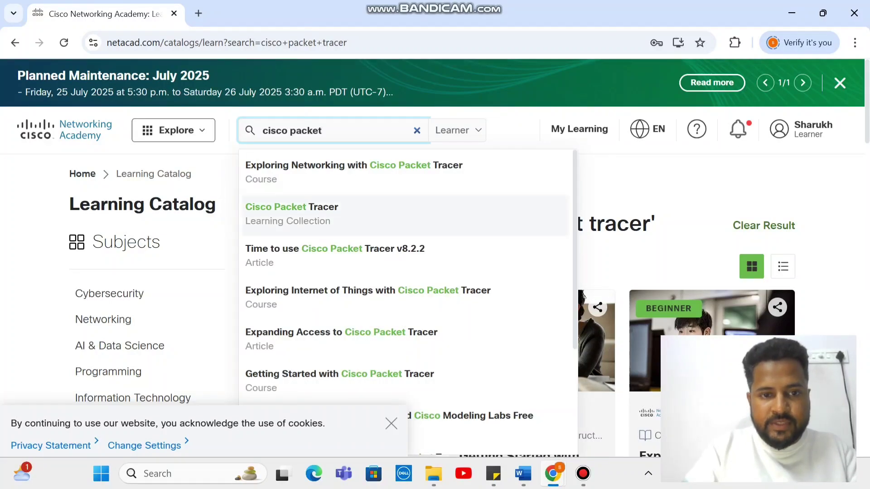
key(Return)
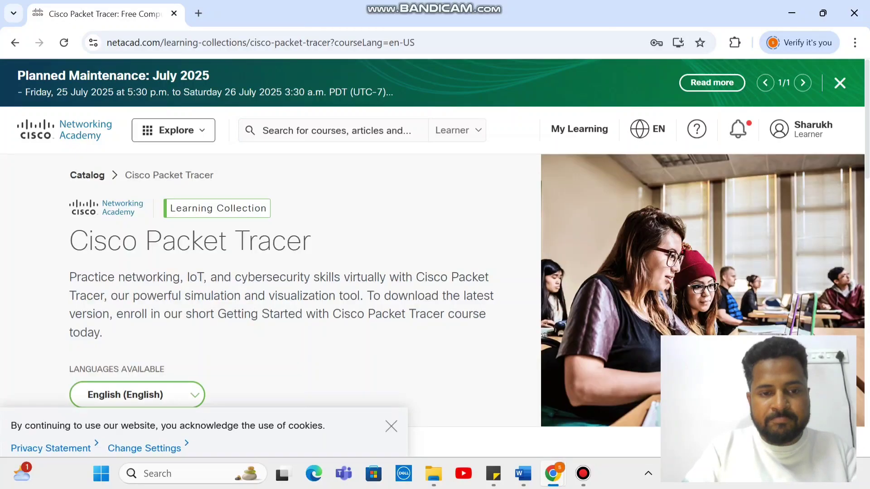
Open the 'Getting Started with Cisco Packet Tracer' course and resume it at lesson 1.0.3
scroll(435, 272, down, 3)
key(Down)
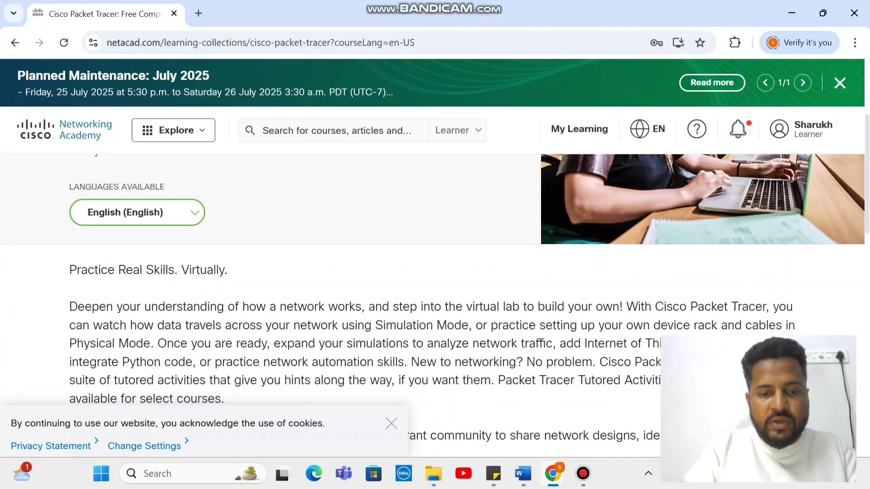
key(Down)
key(Down)
key(Down)
key(Down)
key(Down)
key(Down)
key(Down)
key(Down)
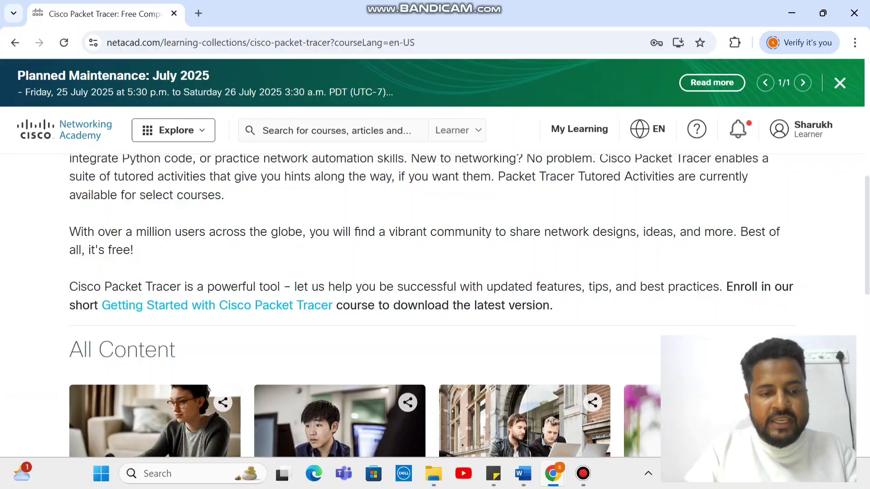
click(217, 305)
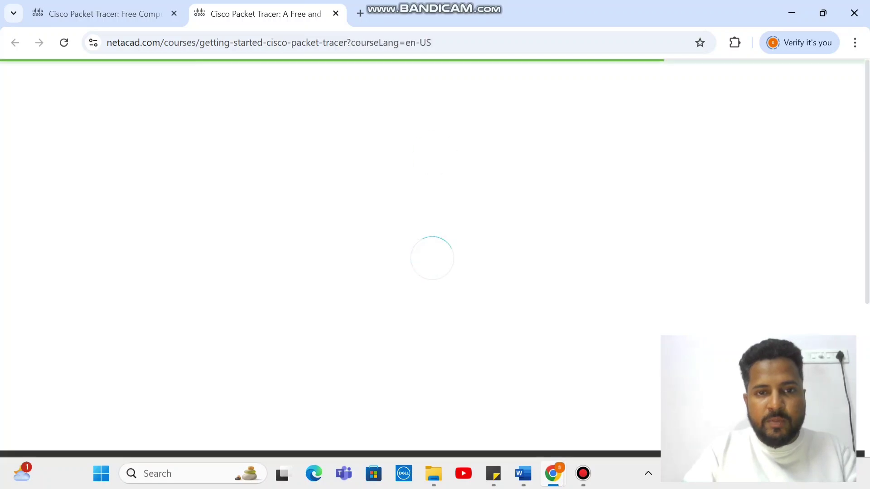
scroll(299, 303, down, 5)
scroll(299, 303, down, 7)
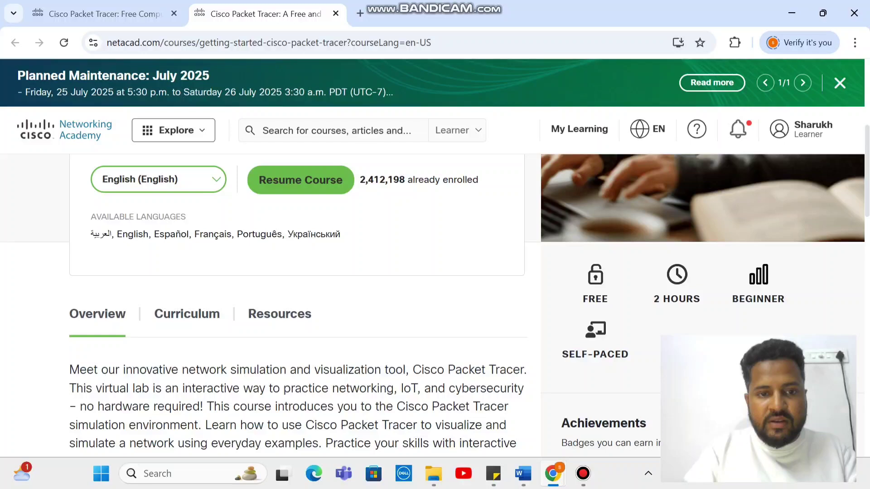
scroll(434, 303, up, 3)
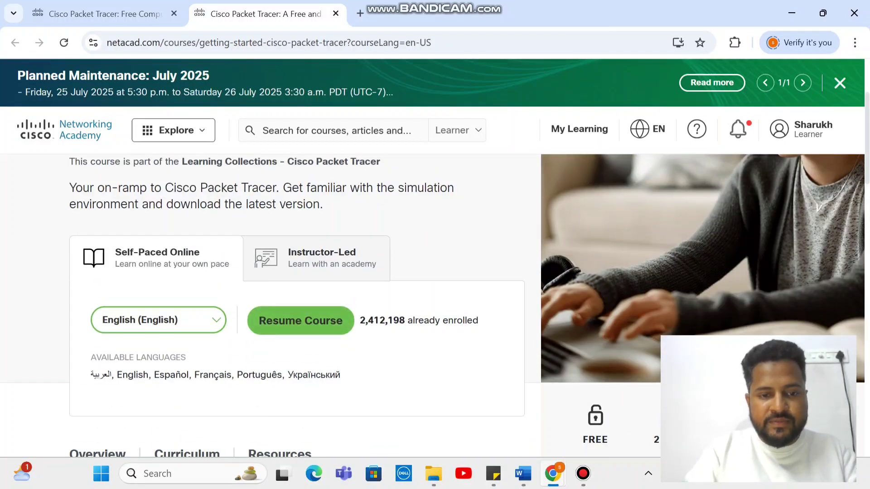
click(300, 320)
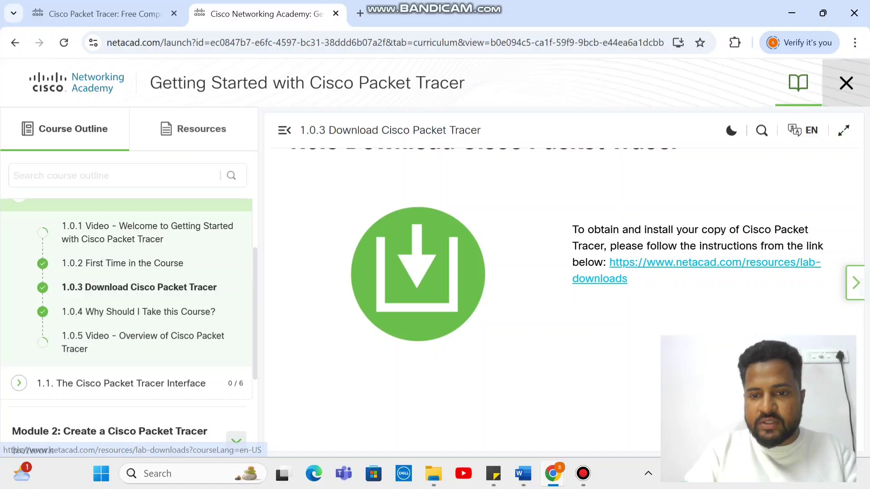
From the lab-downloads page, download Packet Tracer 8.2.2 Windows 64bit and show Chrome's downloads
click(714, 263)
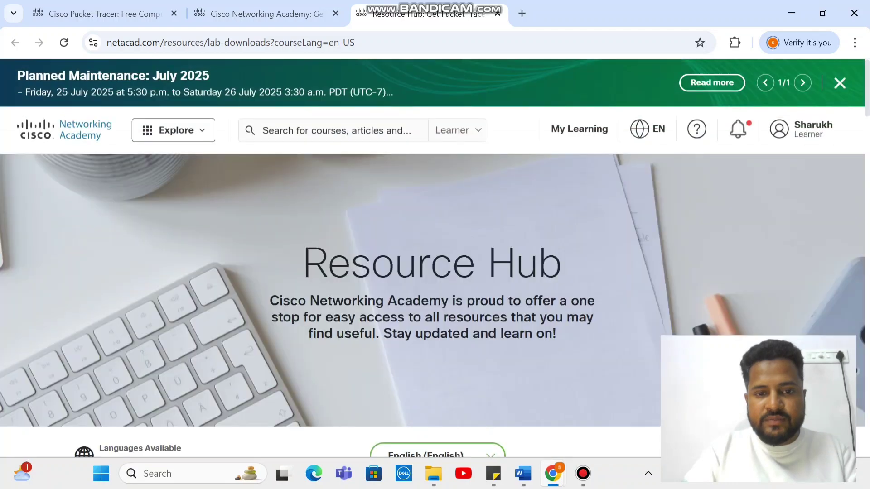
scroll(435, 254, down, 8)
scroll(432, 306, down, 5)
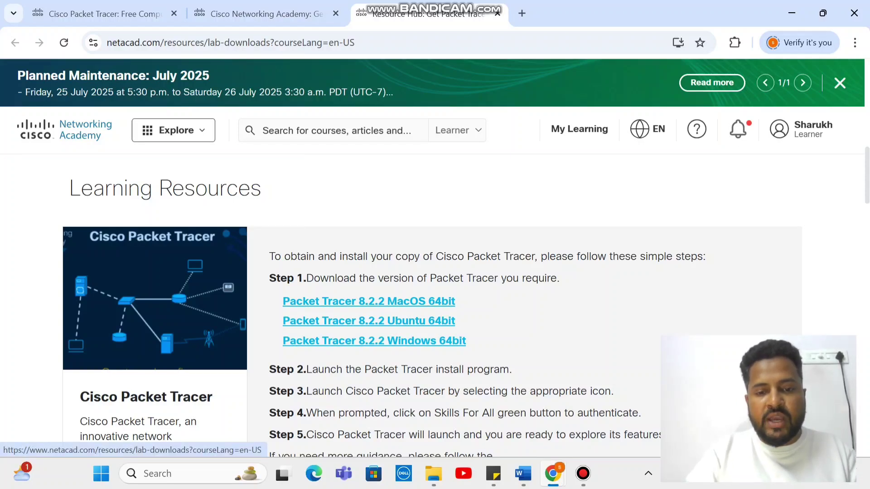
click(374, 341)
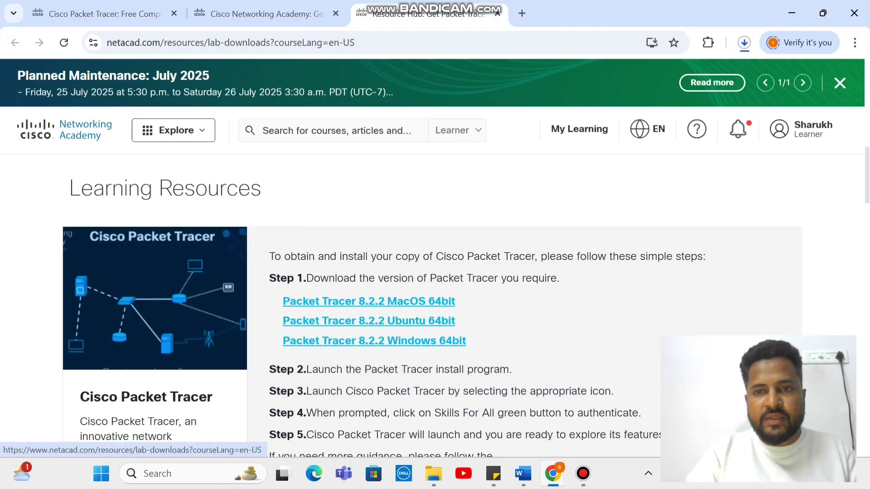
scroll(432, 305, down, 6)
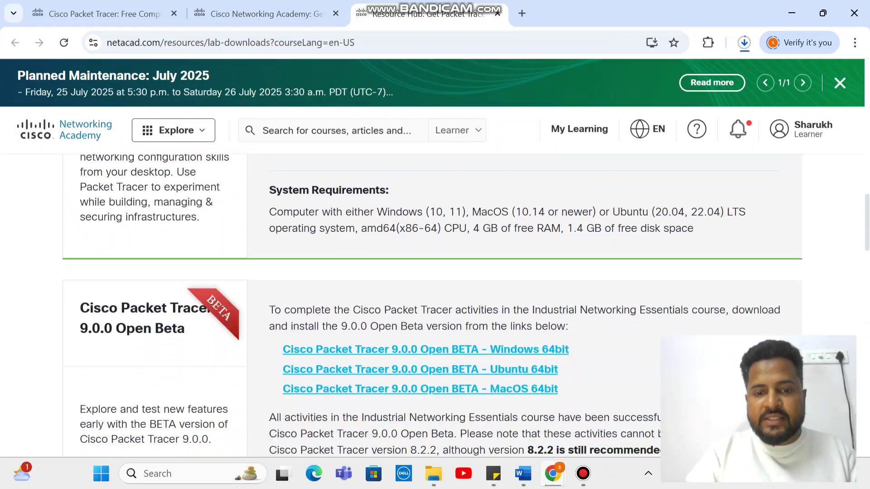
scroll(432, 305, up, 6)
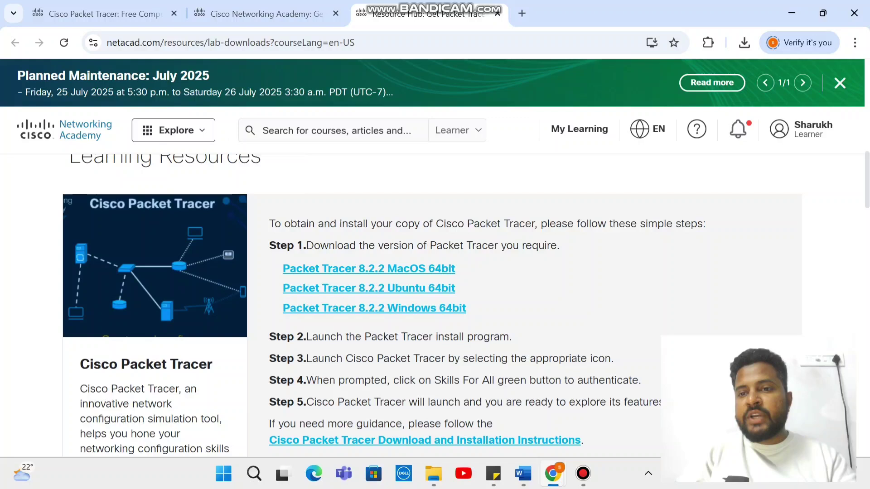
click(744, 42)
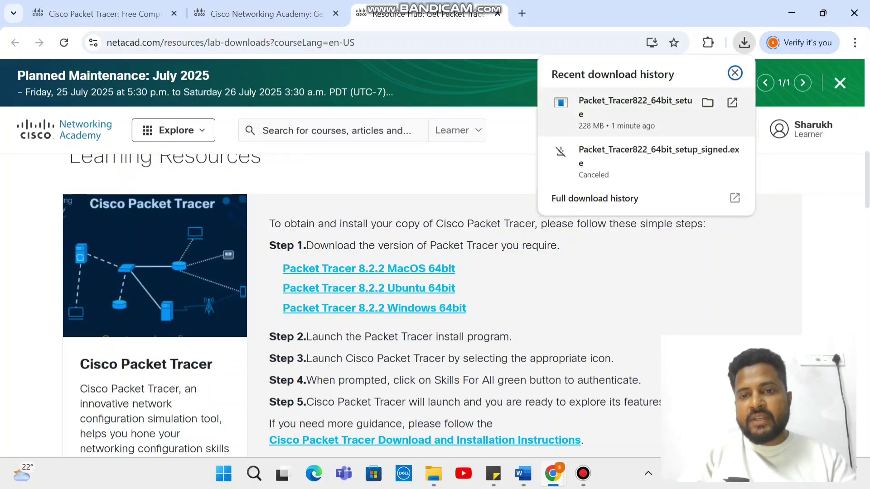
Run the installer, accept the license, keep default folders and desktop shortcut, and install
click(634, 107)
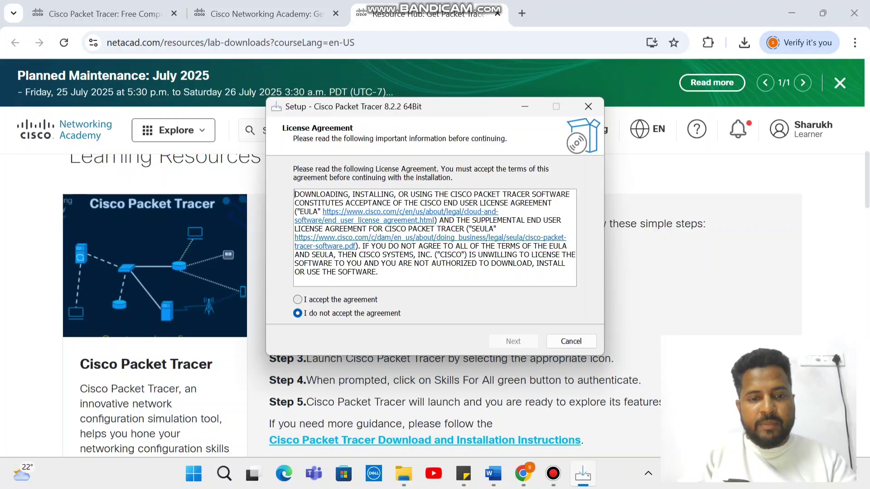
click(298, 300)
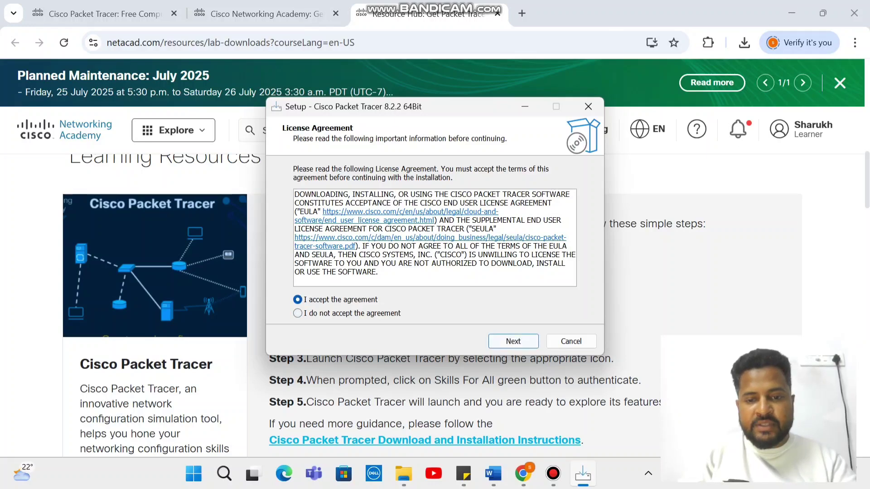
click(513, 341)
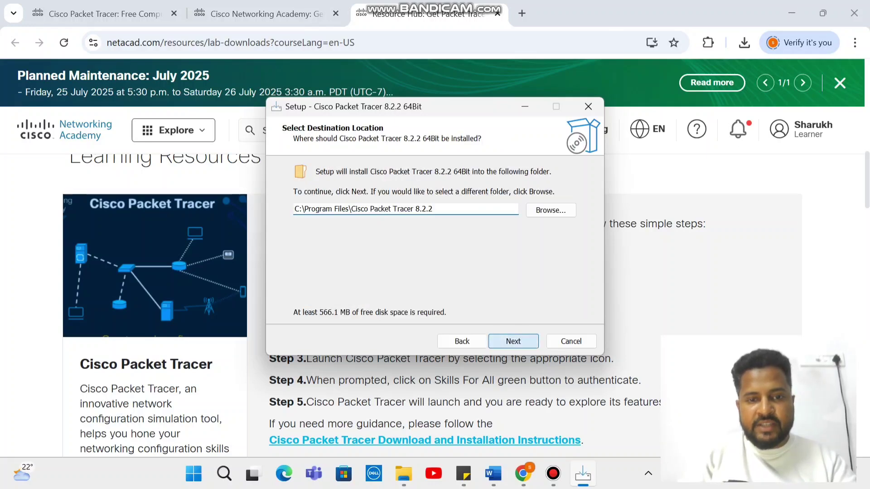
click(513, 341)
click(513, 341)
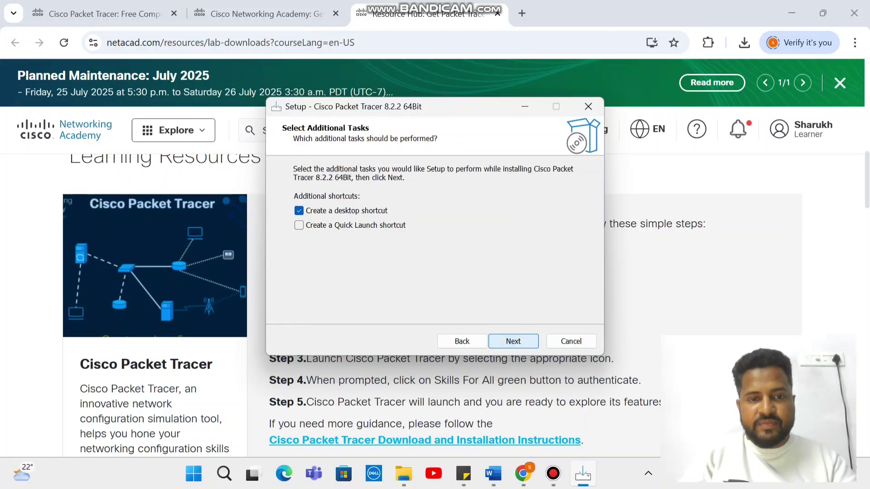
click(514, 341)
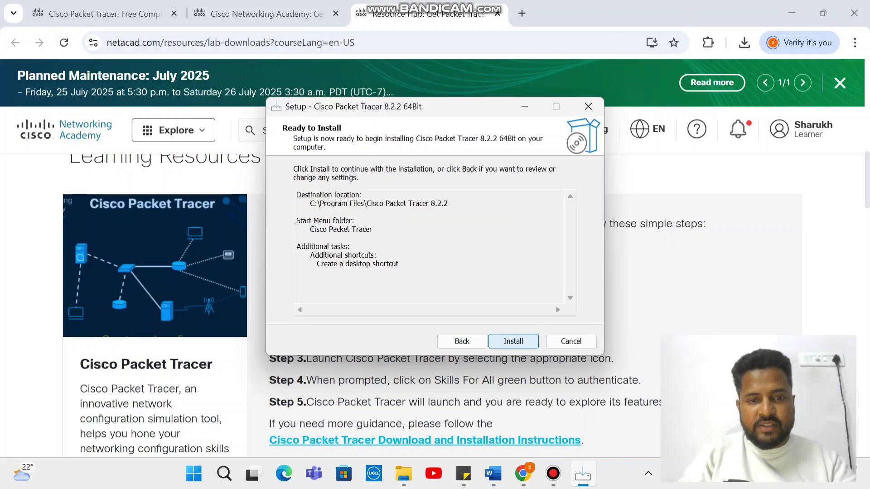
key(Return)
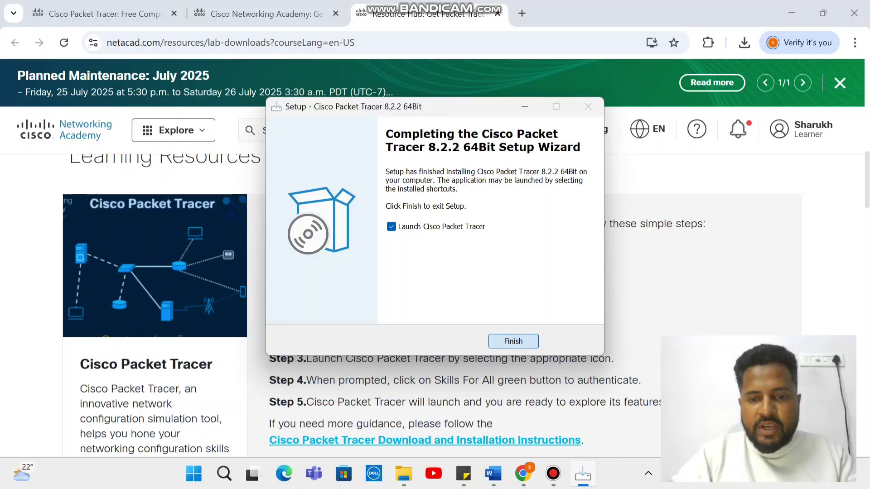
click(513, 341)
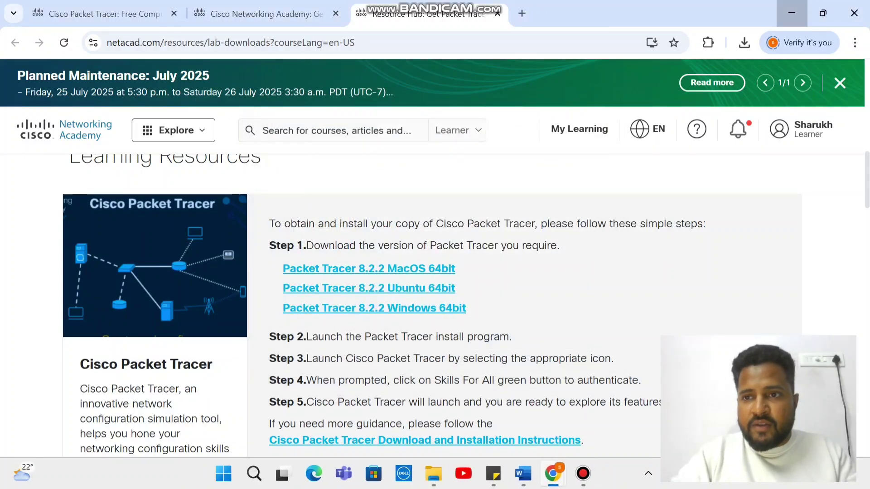
Minimize Chrome and accept Packet Tracer's multi-user and Windows Firewall startup prompts
click(792, 13)
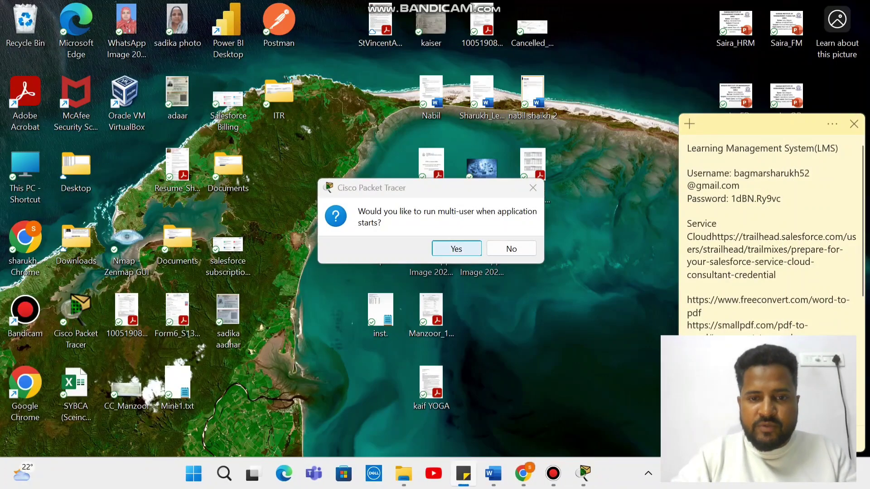
key(Return)
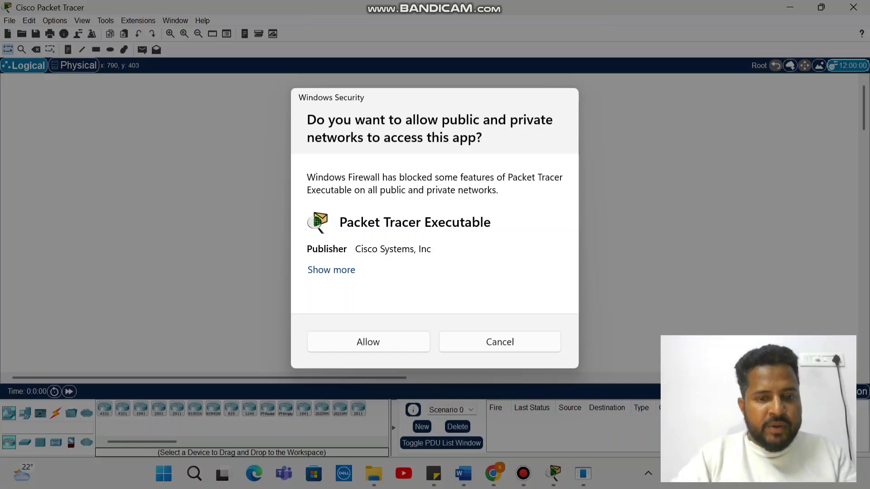
key(Return)
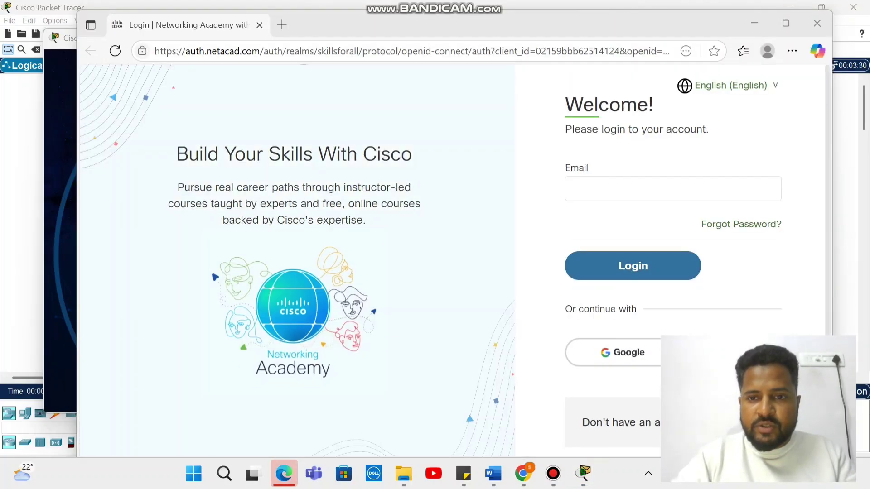
Sign in to Cisco Networking Academy with the saved account e-mail and a password
click(572, 189)
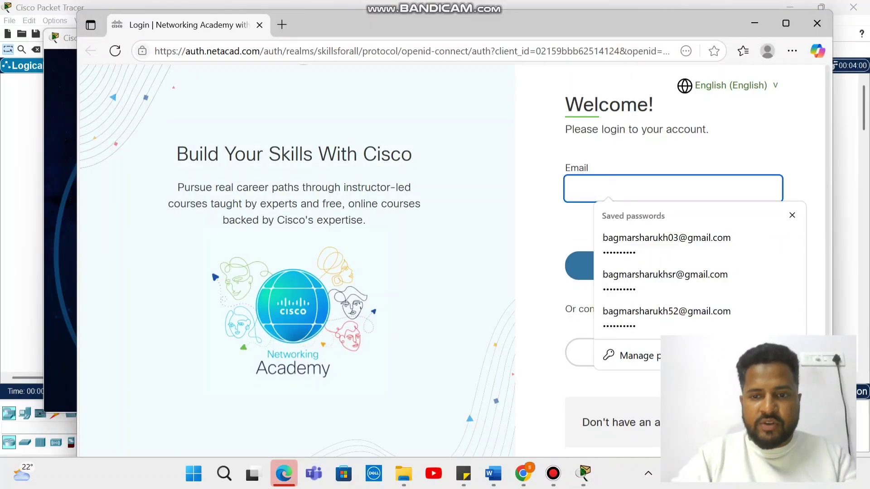
key(Down)
key(Down)
key(Down)
key(Down)
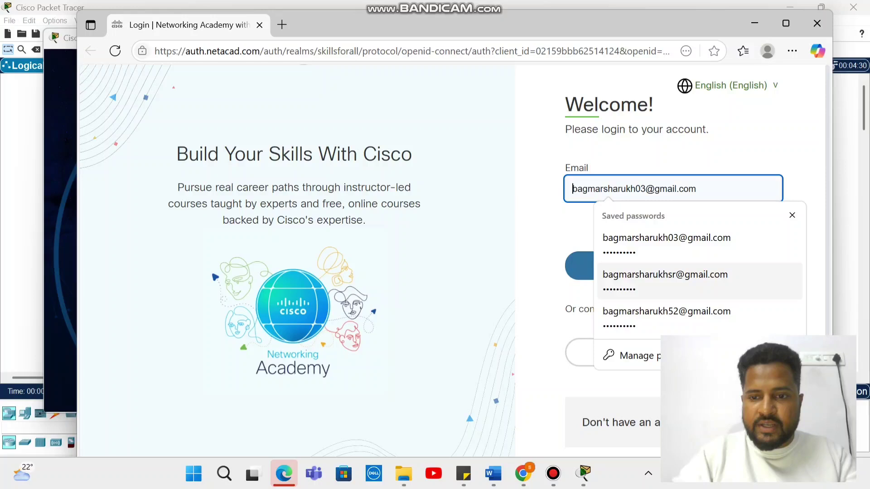
key(Return)
key(Return)
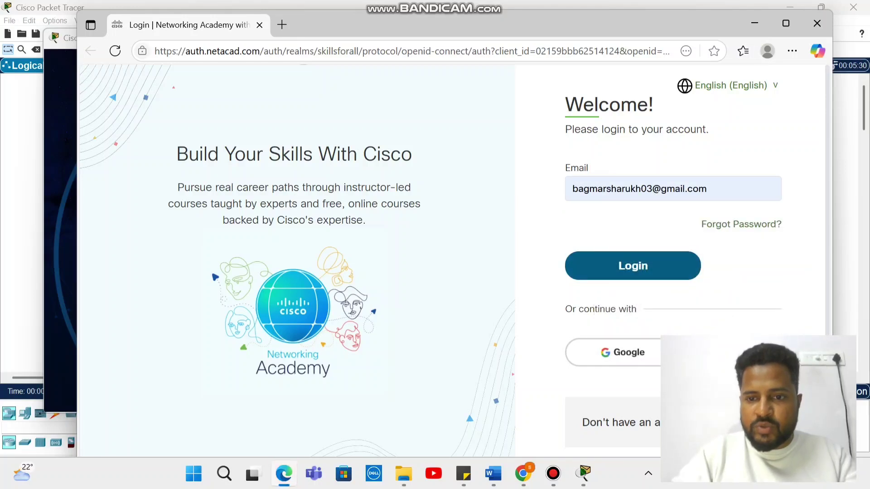
text(1)
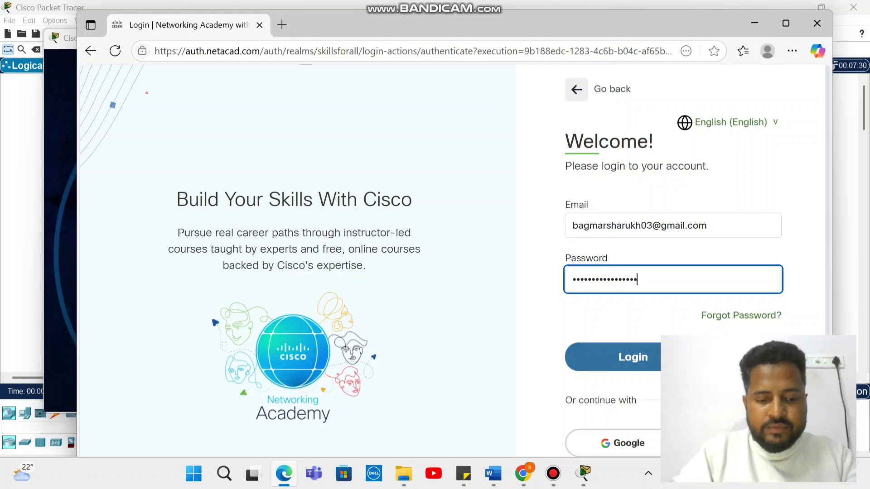
key(Return)
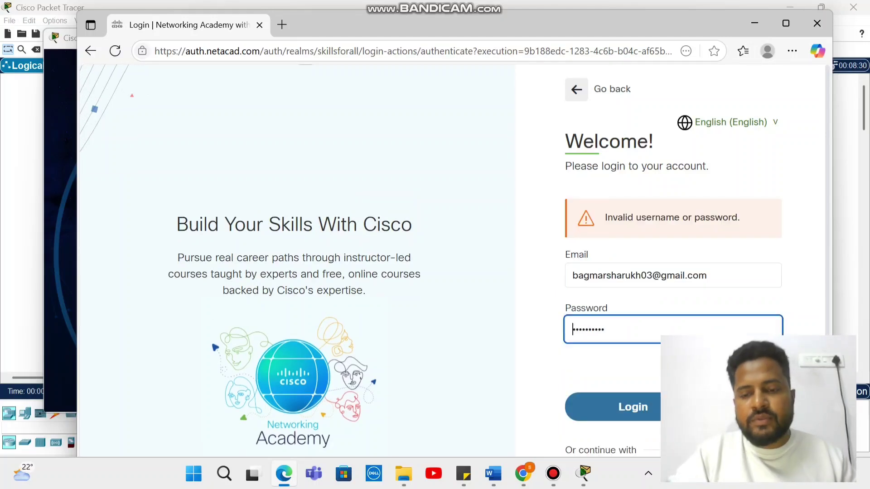
Retype the account password, resubmit the login, and close the success page
key(ctrl+a)
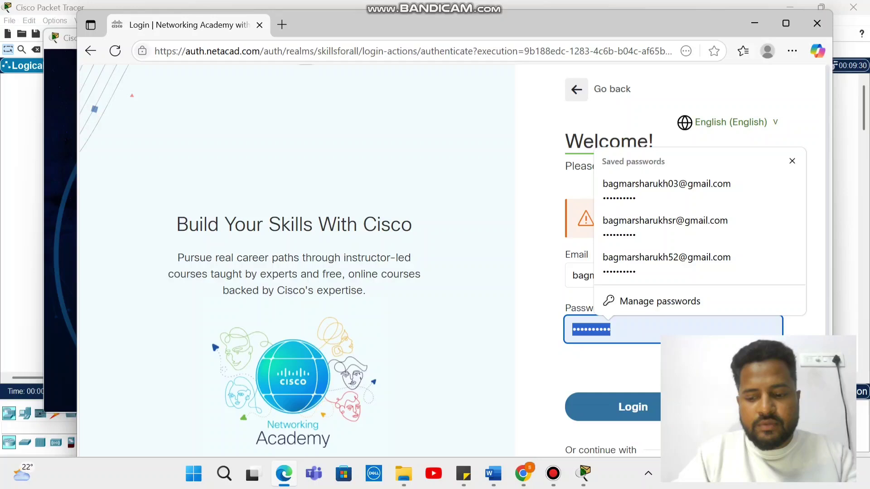
text(abcd)
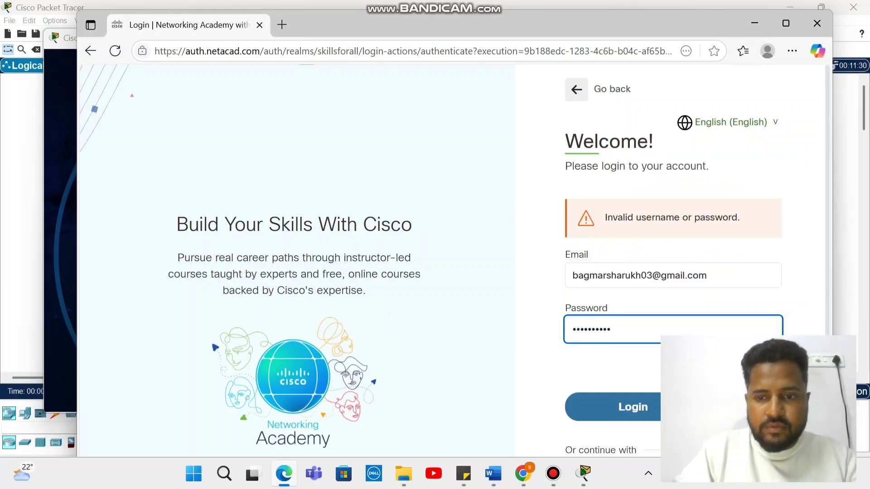
key(Return)
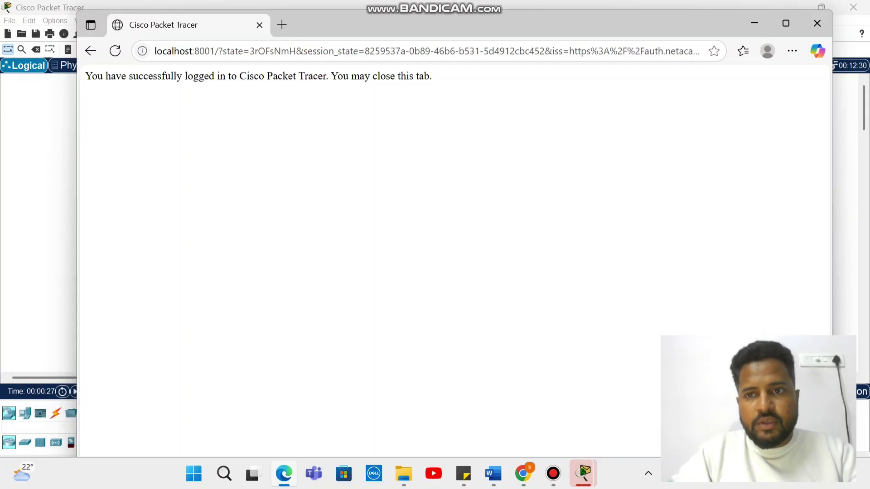
click(816, 23)
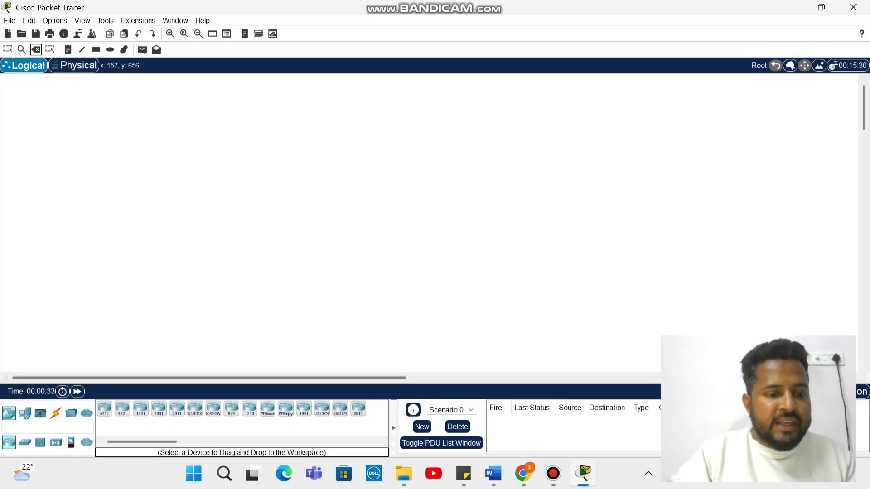
Place a generic PC-PT on the workspace, then delete PC0 again
click(25, 413)
click(105, 409)
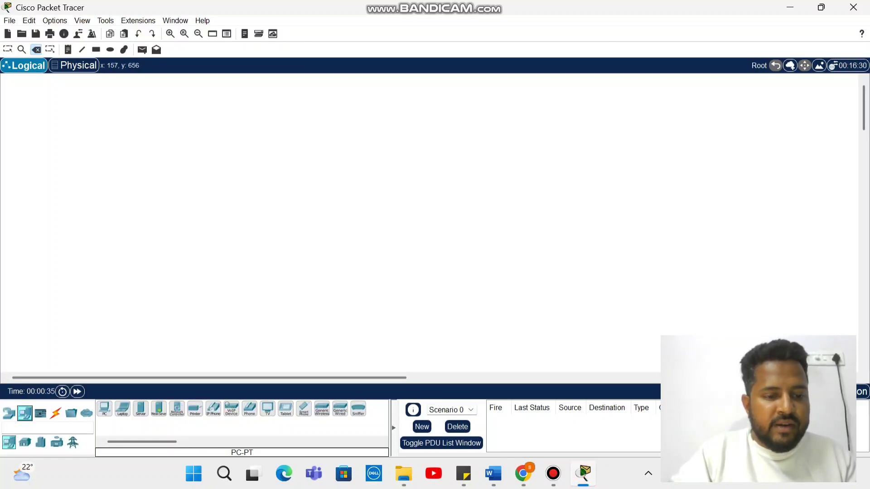
click(184, 236)
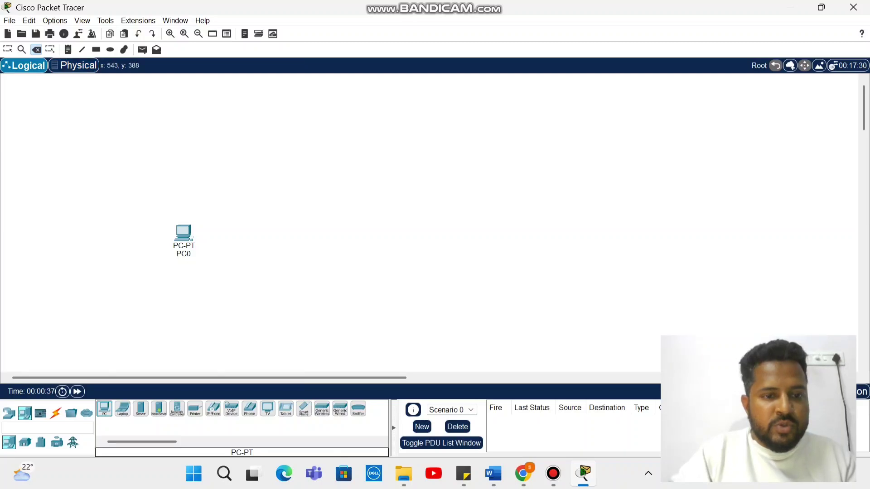
click(183, 237)
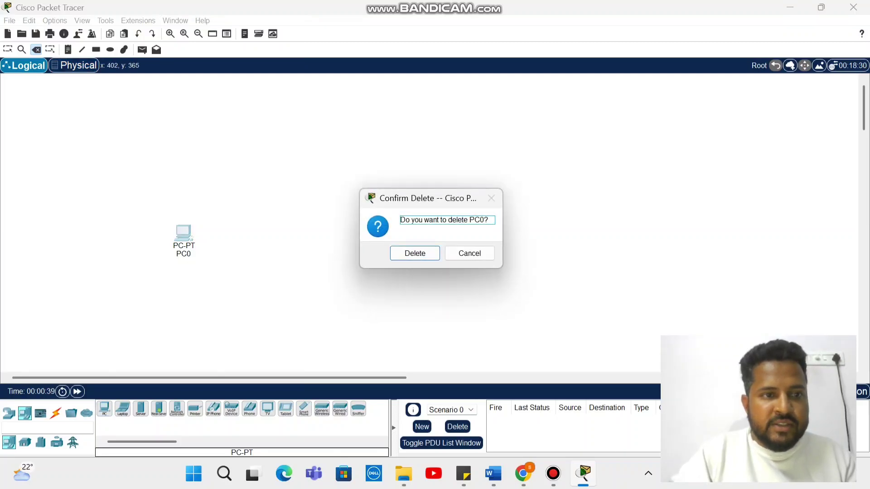
key(Return)
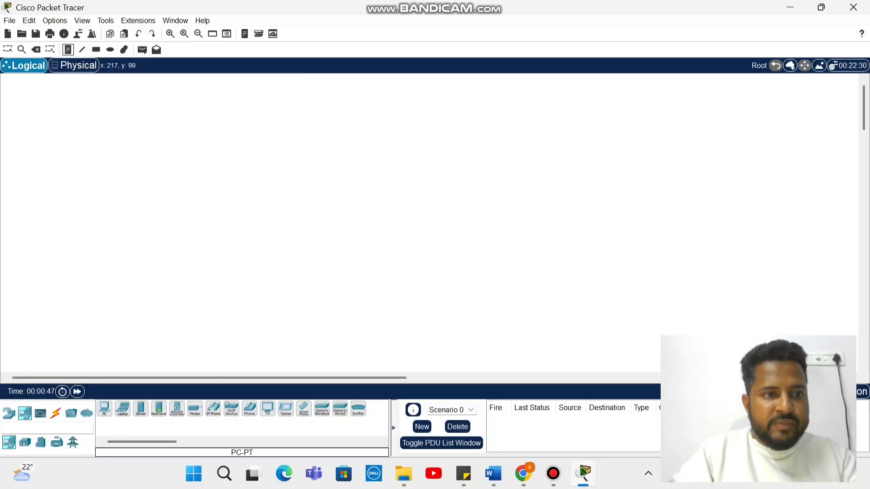
Add a text note near the top left and type 10.10.10.1
click(111, 150)
text(10)
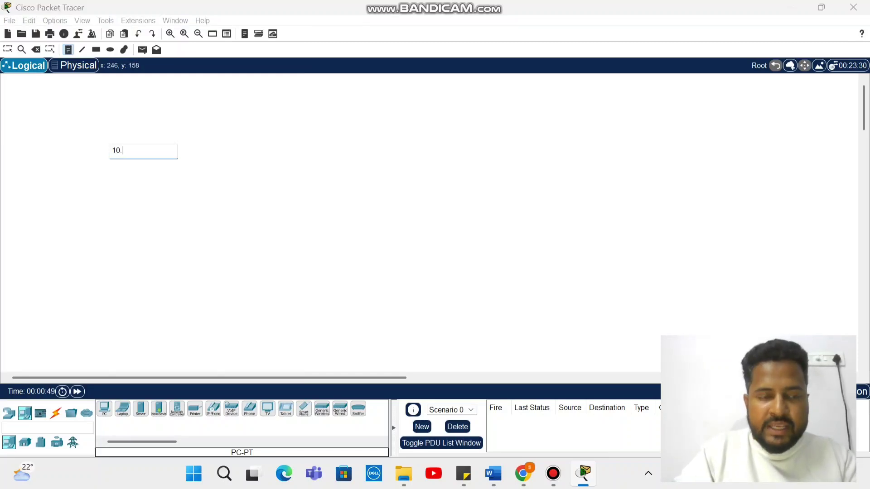
key(BackSpace)
key(BackSpace)
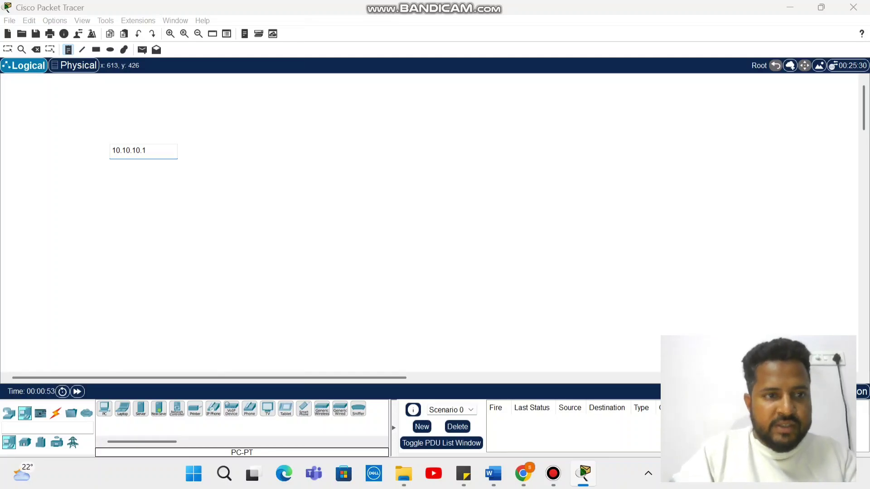
Draw a rectangle around the 10.10.10.1 note and browse the device categories
click(96, 49)
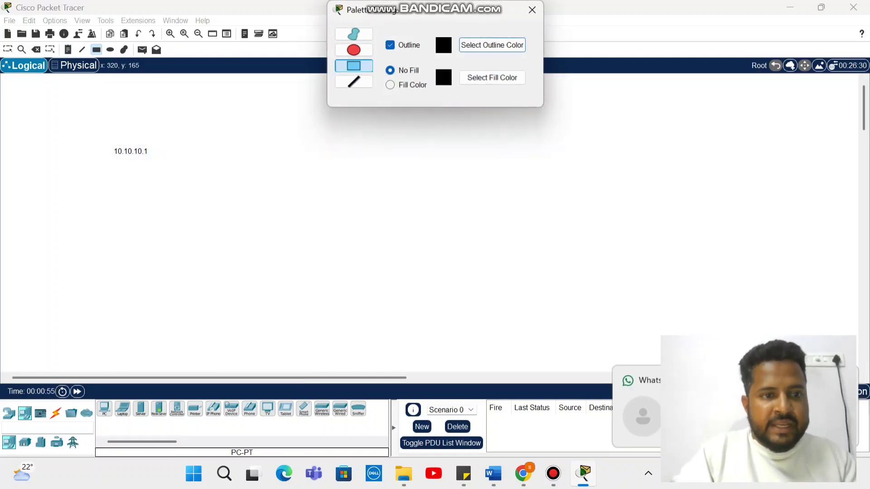
mouse_move(91, 120)
mouse_down()
mouse_move(372, 295)
mouse_move(383, 316)
mouse_up()
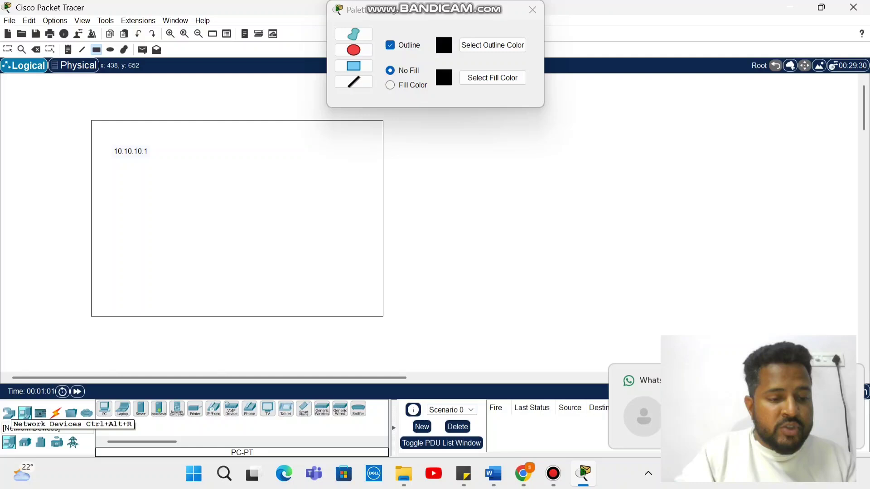
click(9, 412)
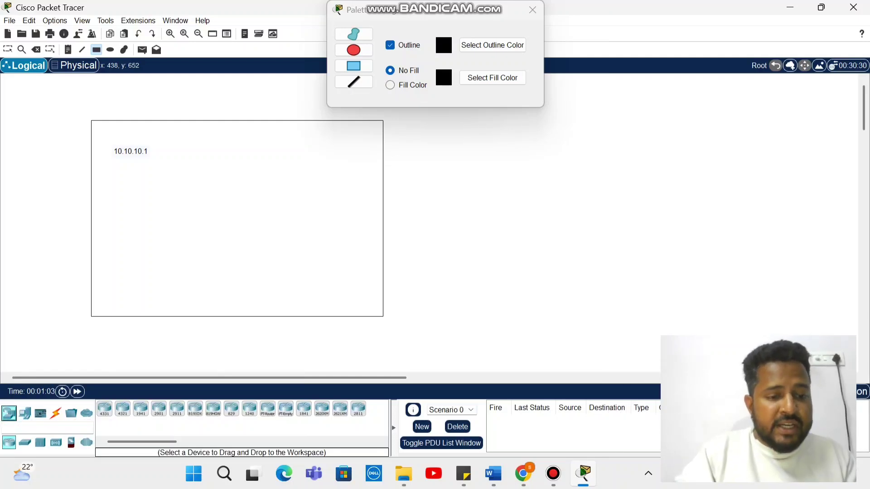
click(25, 442)
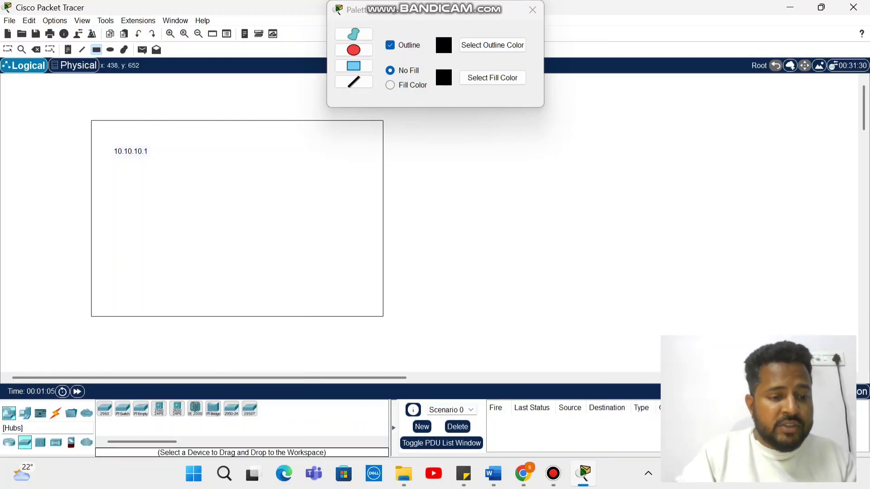
click(25, 412)
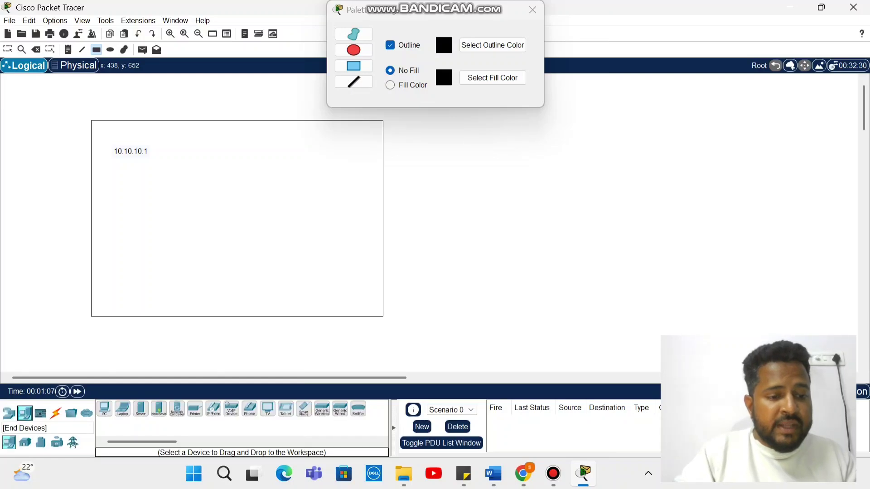
click(40, 413)
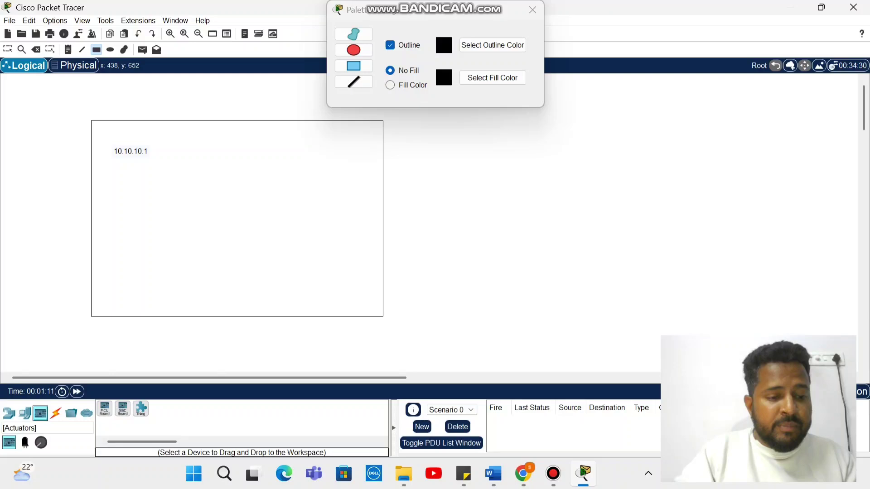
click(56, 412)
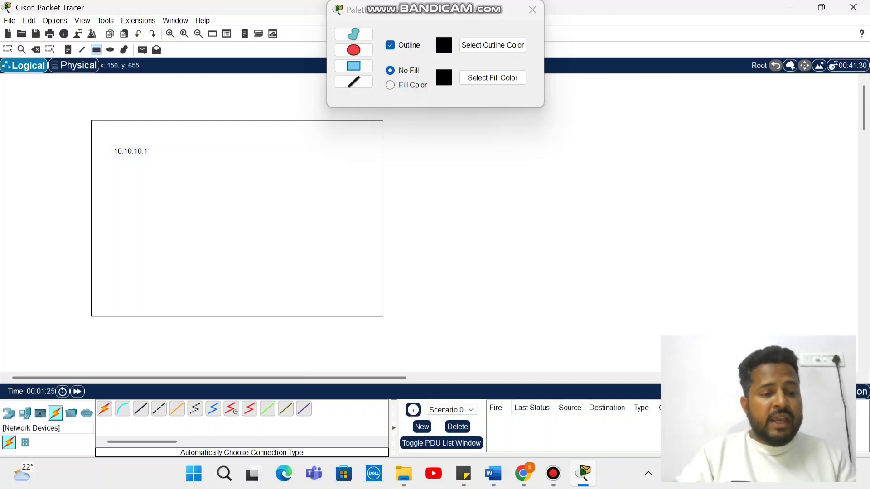
Place an ISR4331 router, Router0, inside the rectangle and close the drawing options
click(8, 413)
click(105, 409)
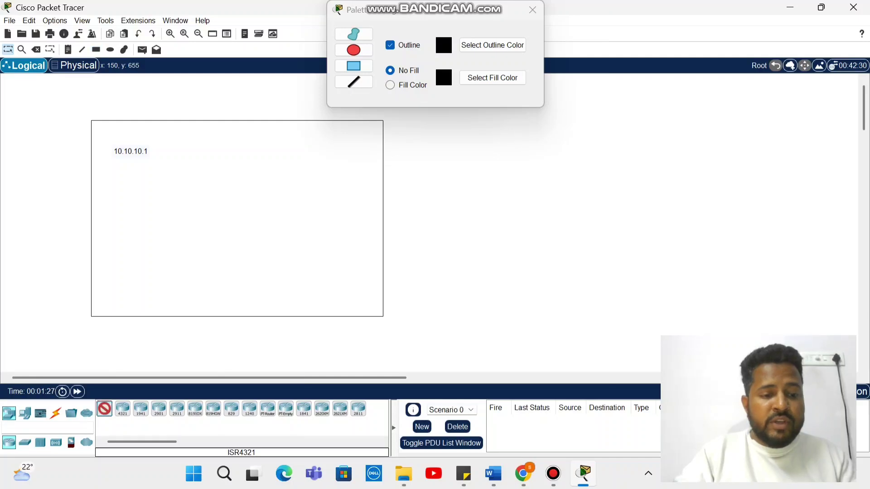
click(227, 185)
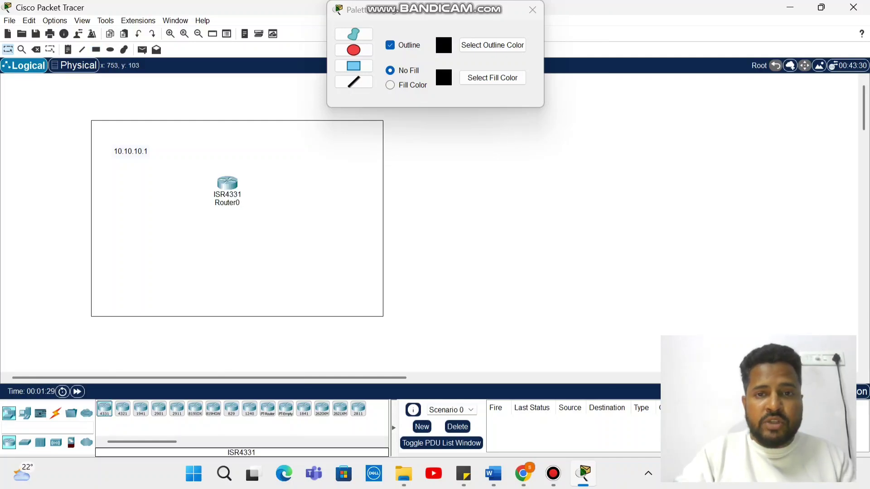
click(532, 10)
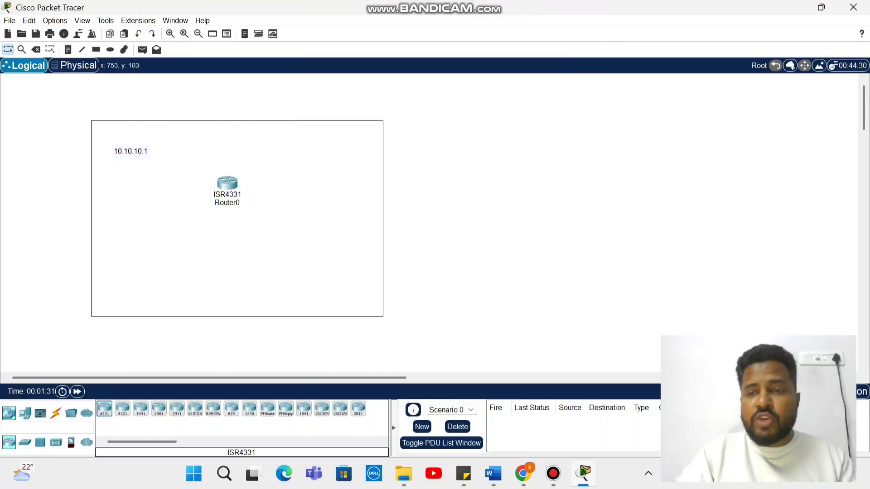